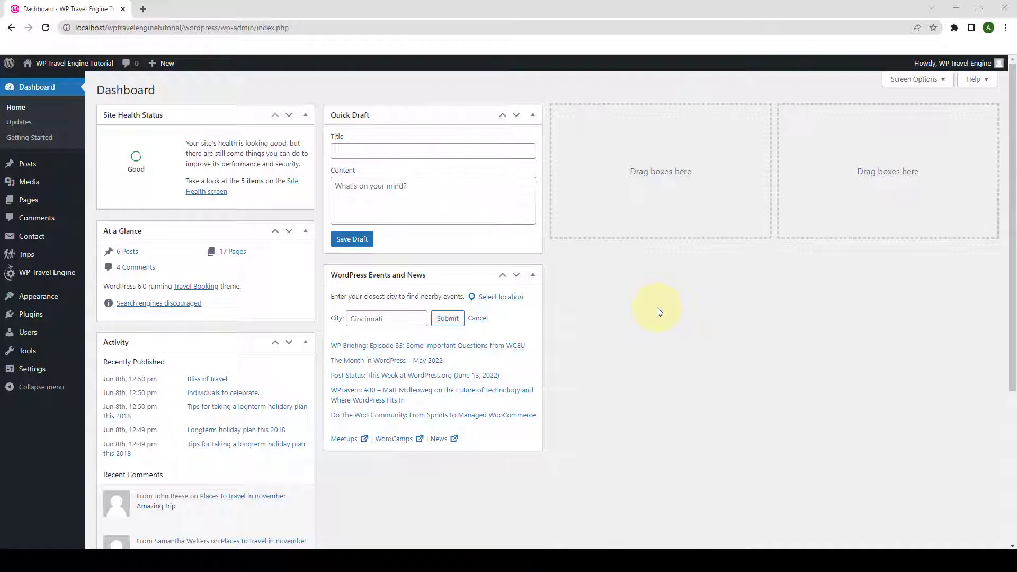
Install a new plugin from the Itinerary Downloader.zip file in the Itinerary Downloader folder and activate it
mouse_move(37, 323)
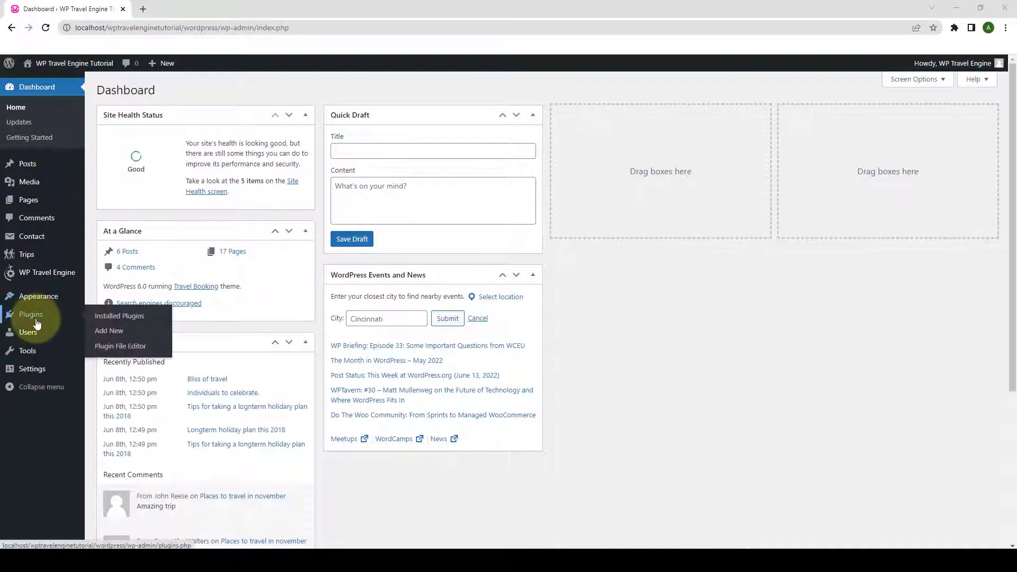
click(118, 338)
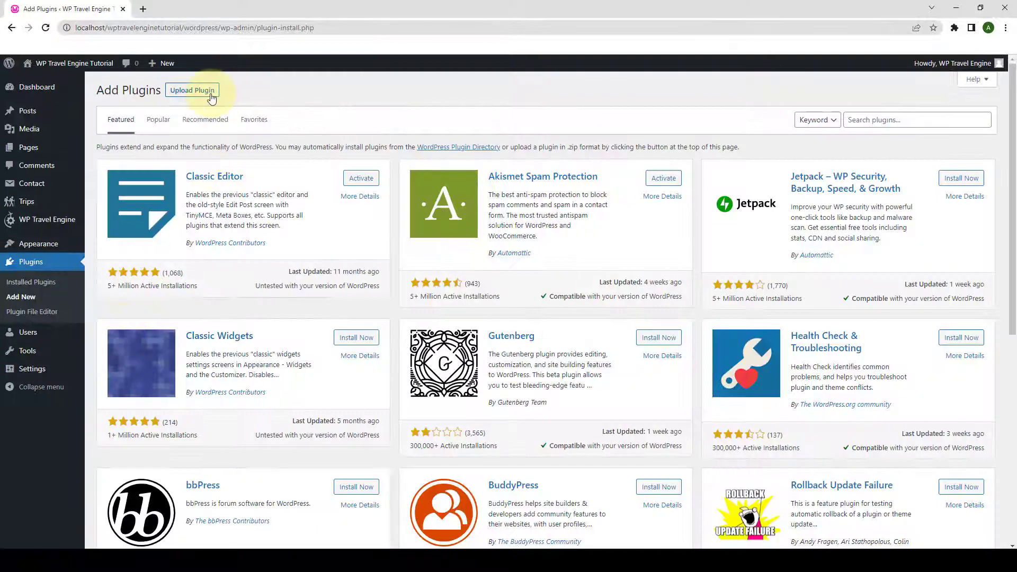
click(210, 94)
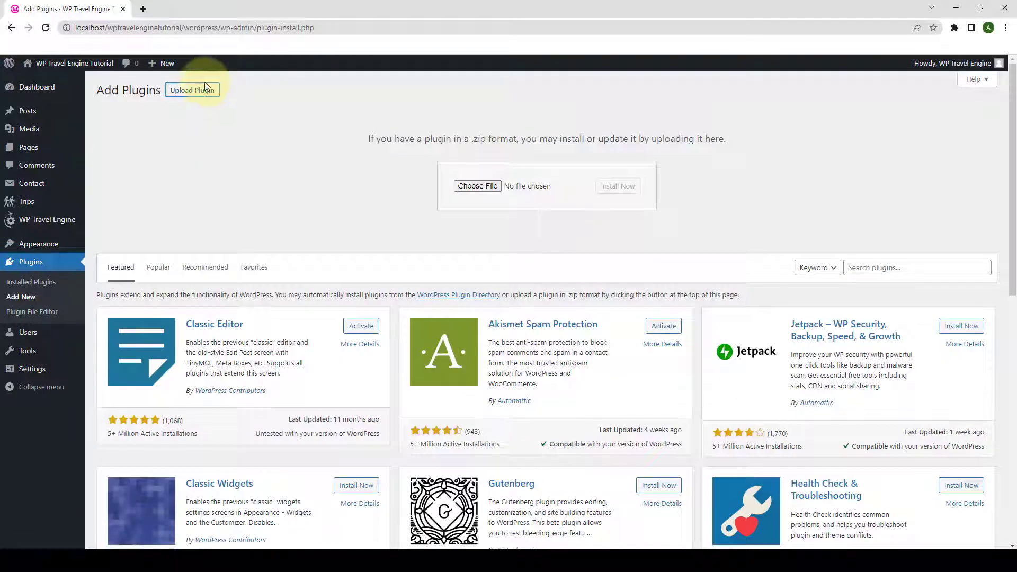
click(479, 186)
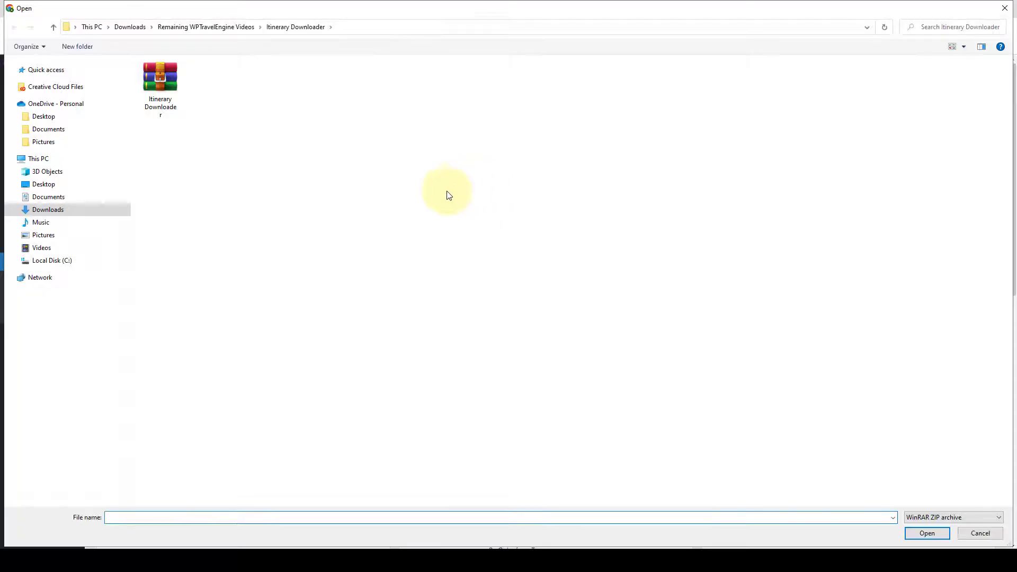
click(160, 91)
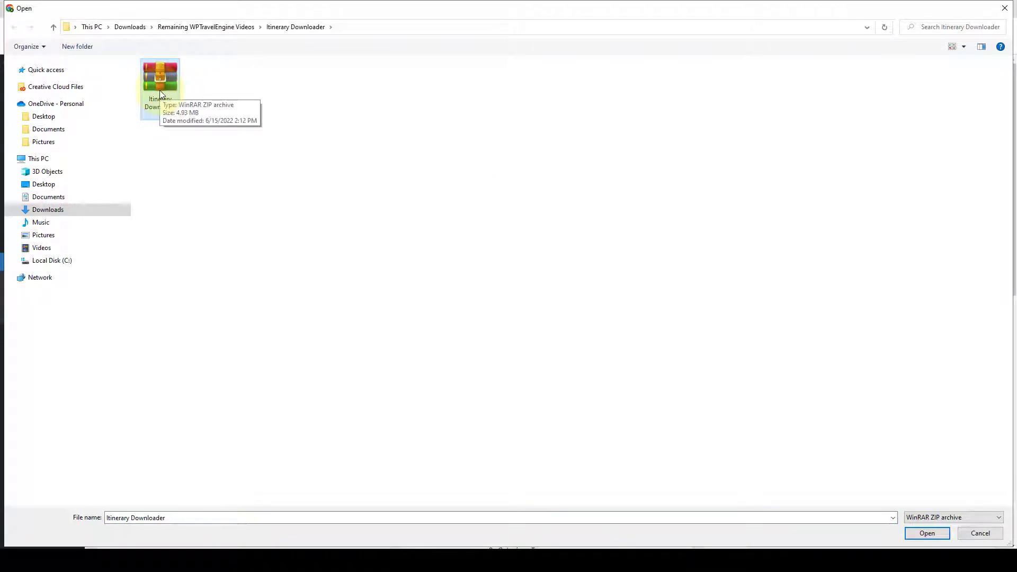
click(926, 533)
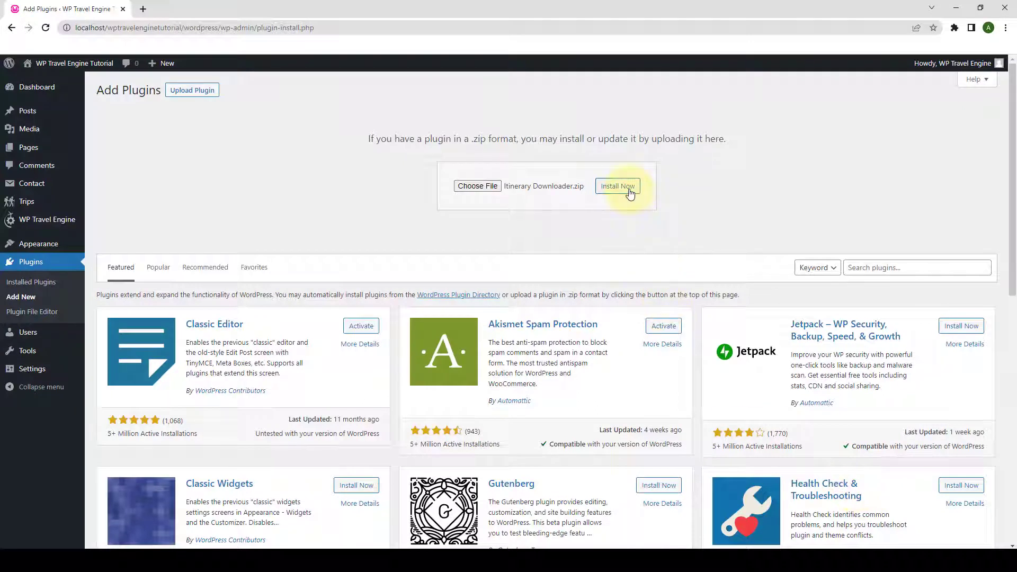
click(630, 193)
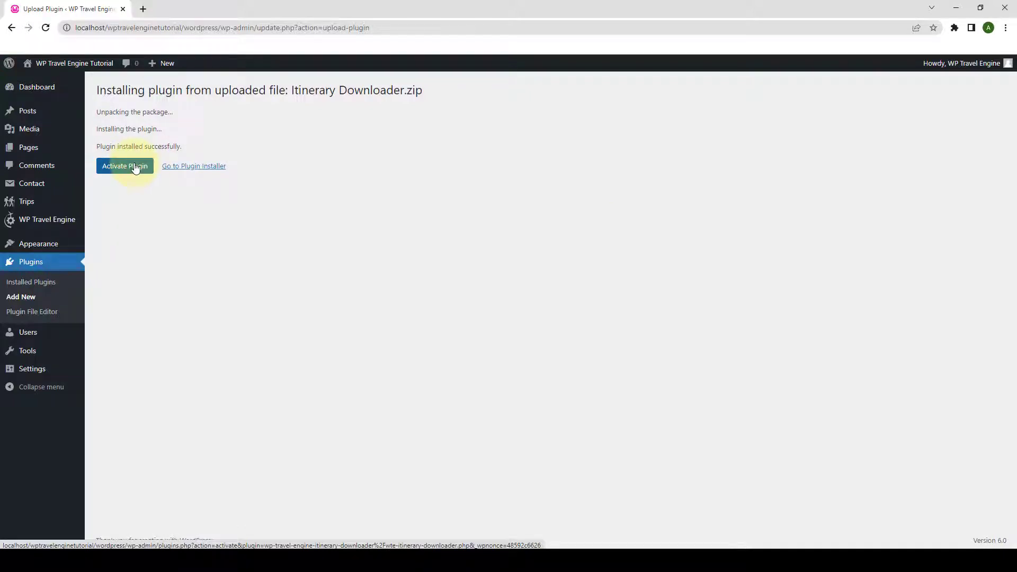
click(136, 166)
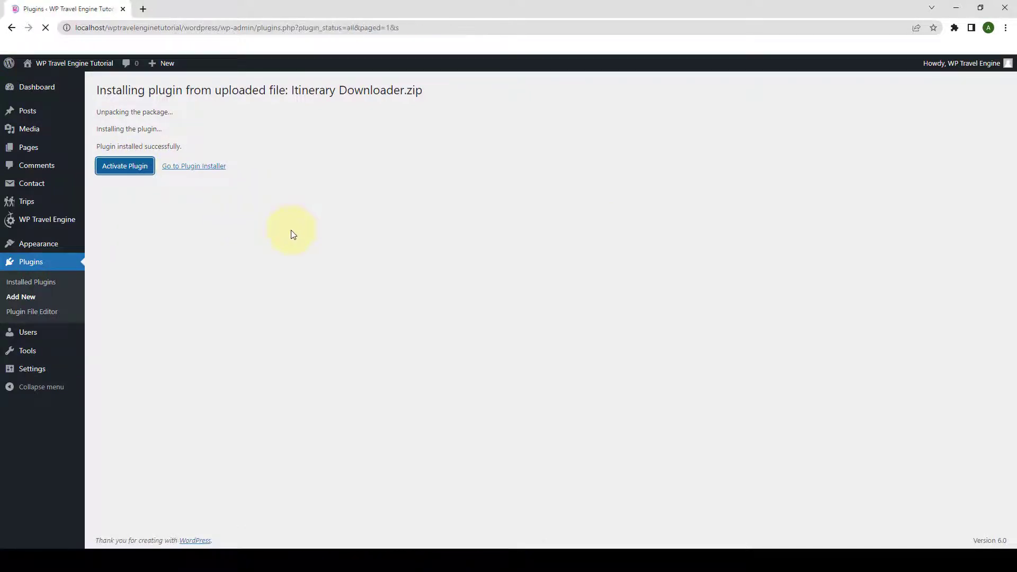
Paste the Itinerary Downloader license key into WP Travel Engine's plugin license settings, save it and activate the license
scroll(291, 235, down, 5)
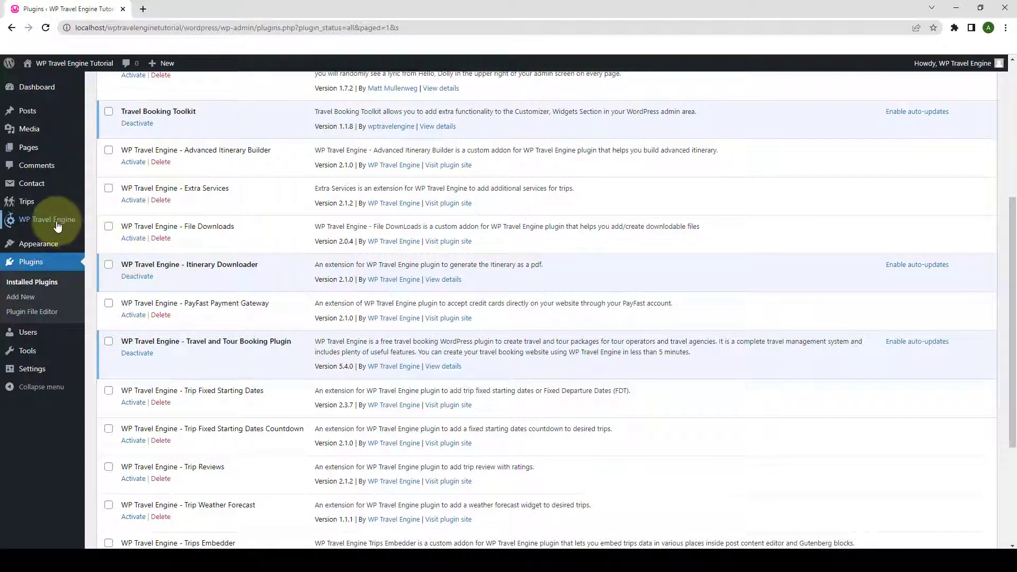
mouse_move(58, 226)
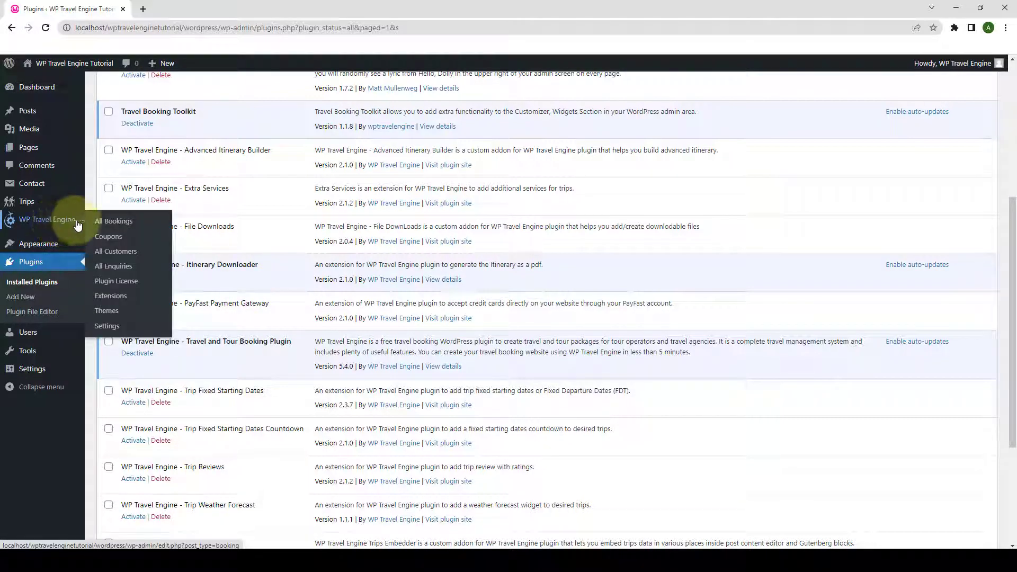
click(127, 285)
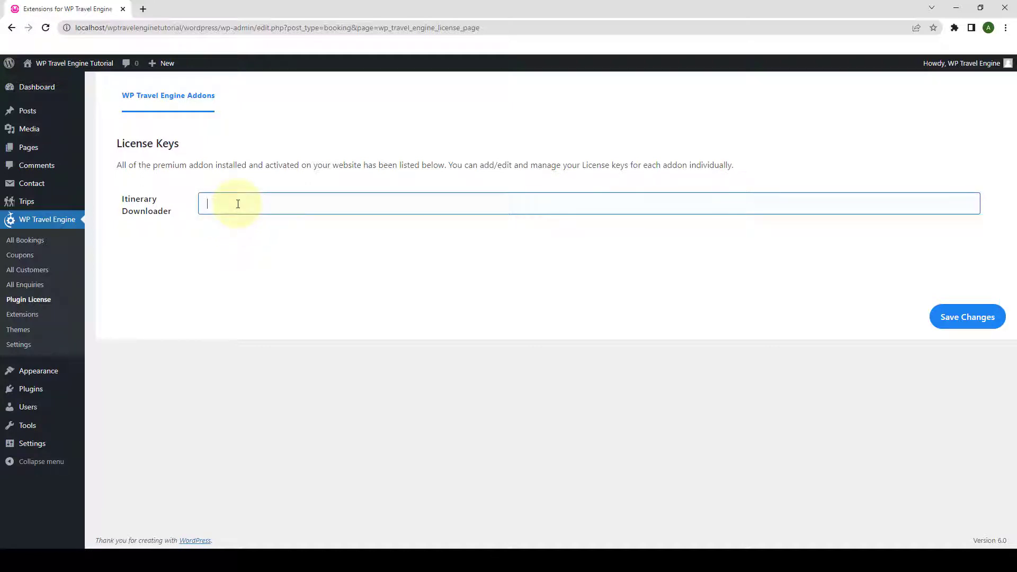
key(ctrl+v)
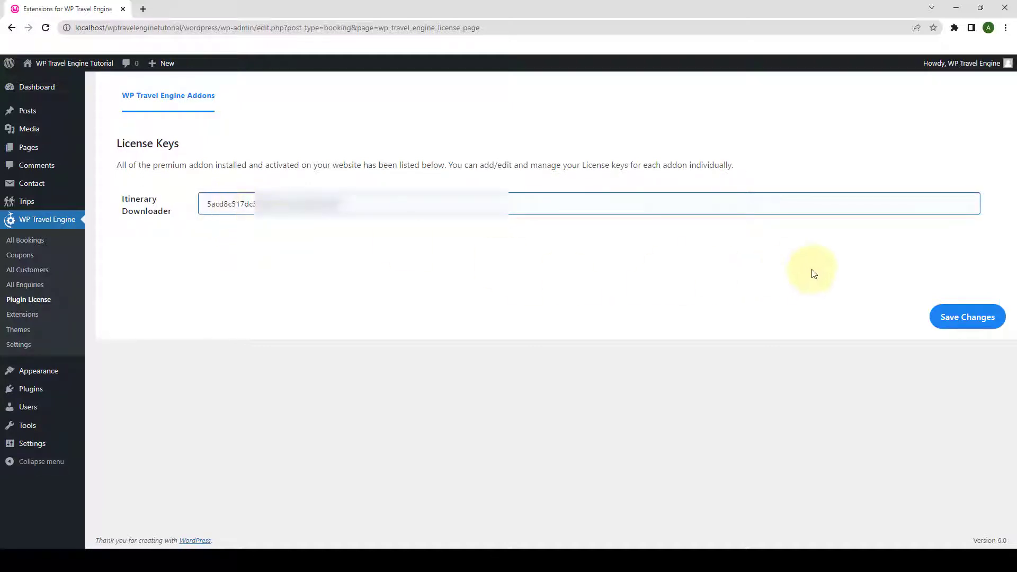
click(969, 323)
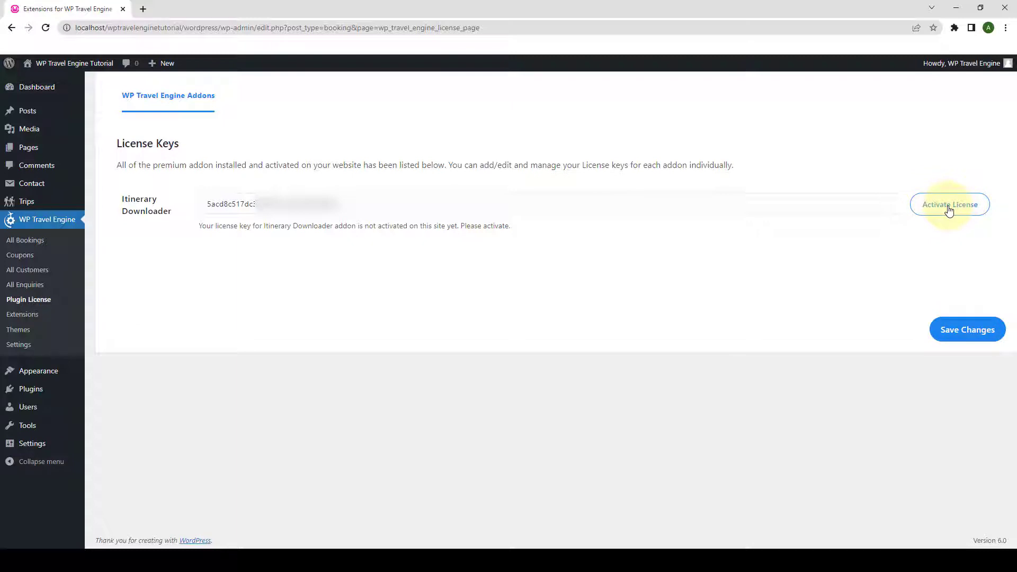
click(949, 211)
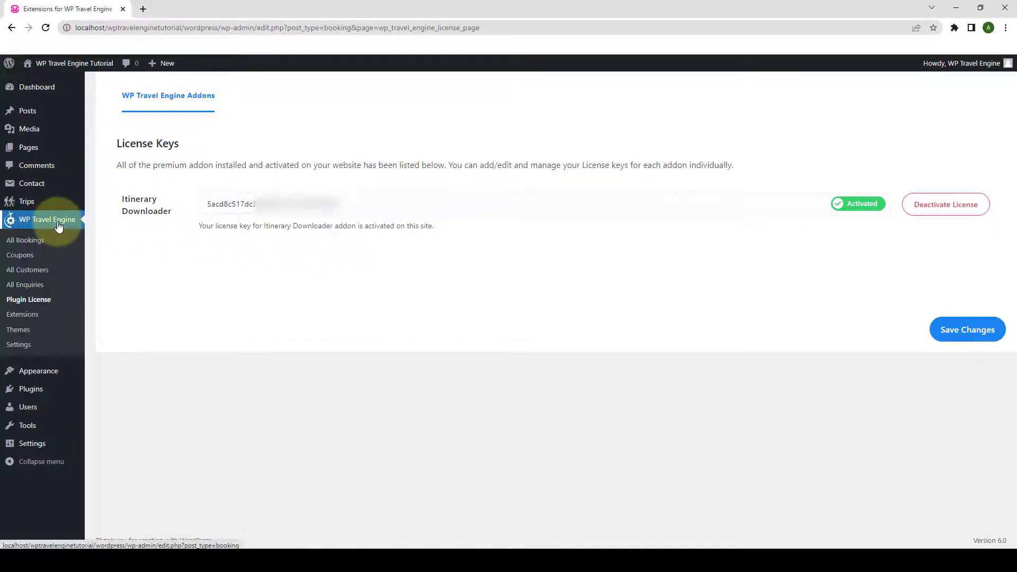
Enable Itinerary Downloader globally in the WP Travel Engine extension settings
click(21, 344)
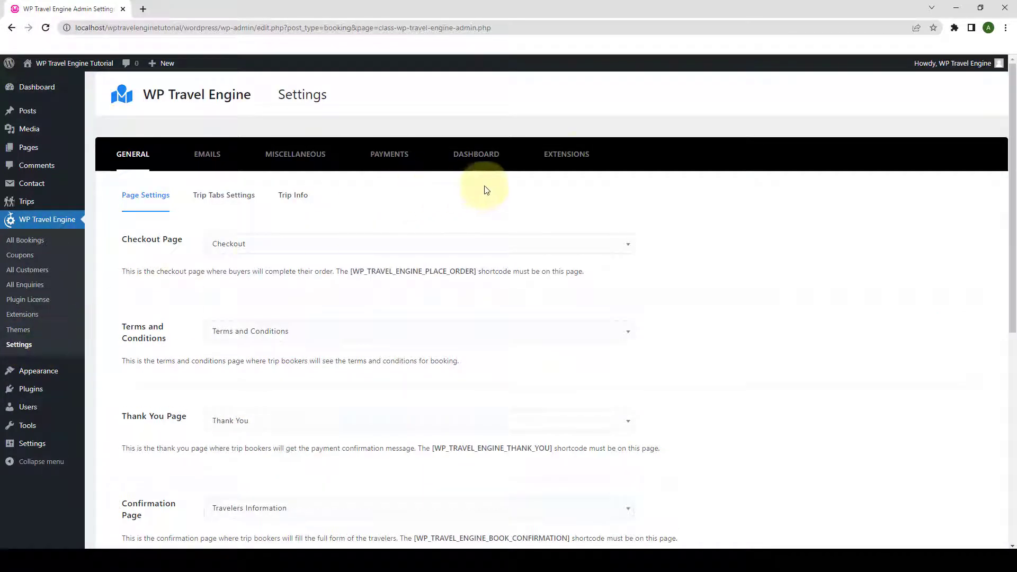
click(579, 155)
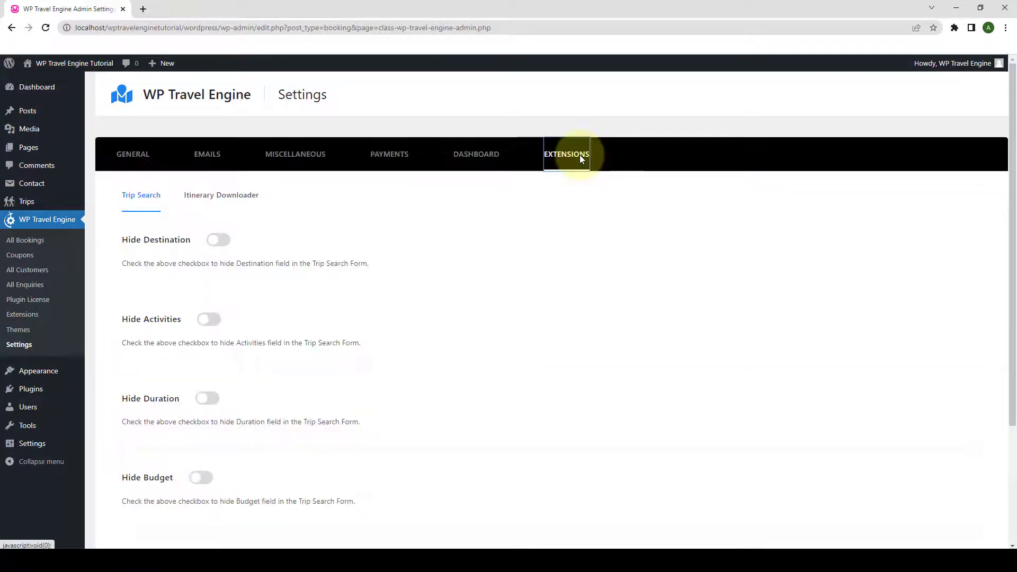
click(228, 200)
scroll(296, 242, down, 1)
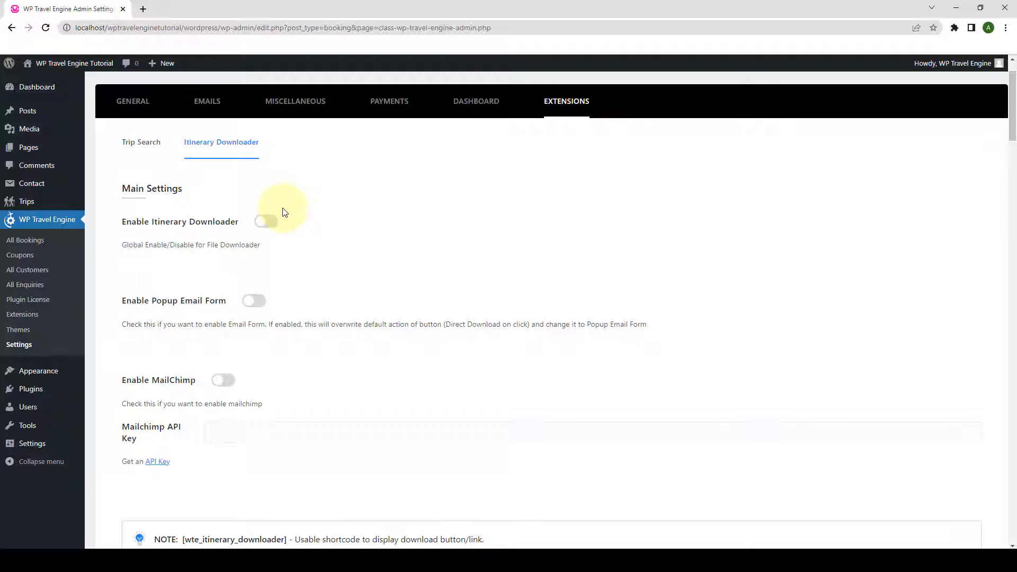
click(267, 225)
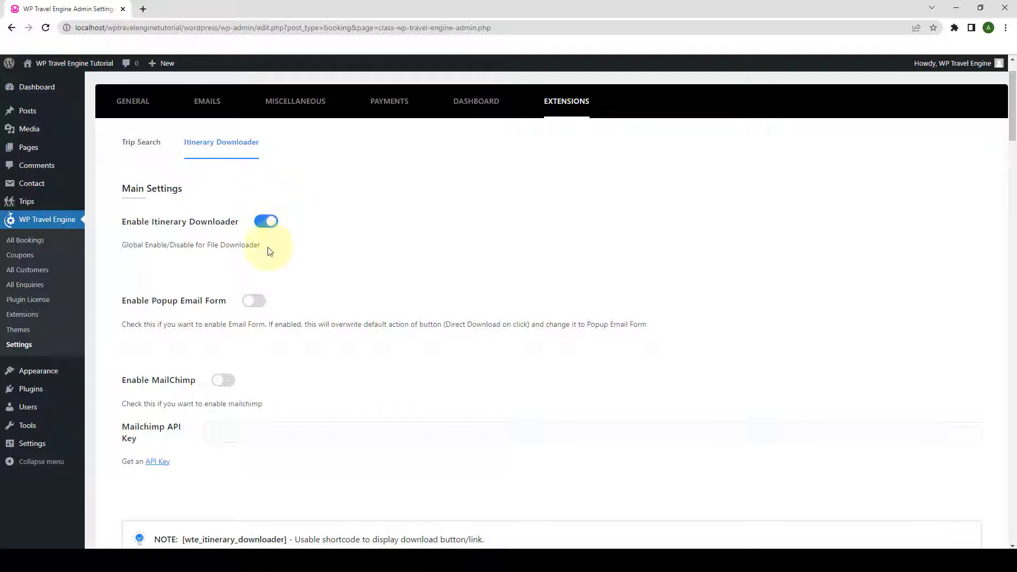
Examine the remaining Itinerary Downloader settings, including popup form, label text, user consent, email and PDF content options
scroll(289, 233, down, 2)
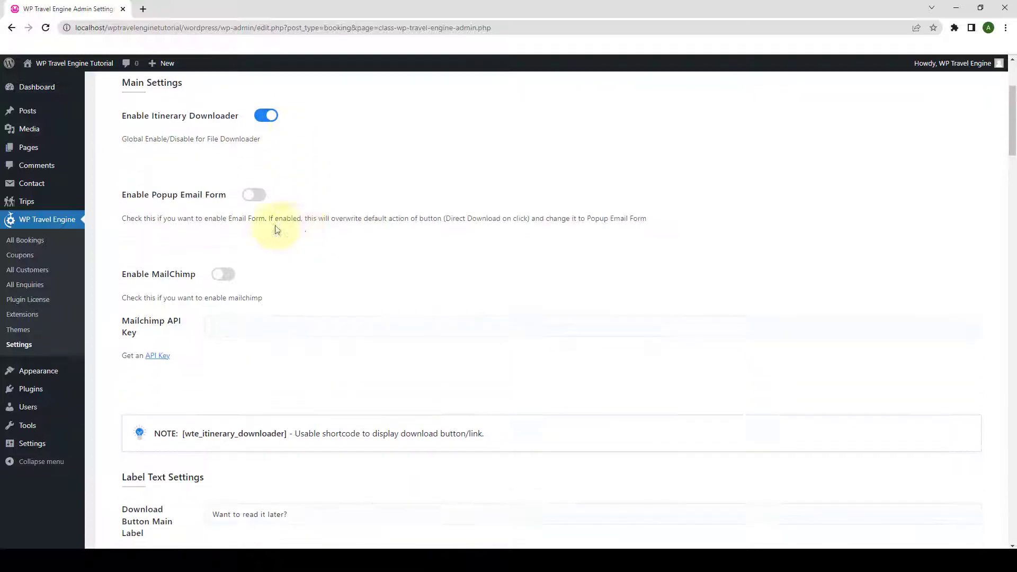
scroll(279, 296, down, 4)
scroll(286, 292, down, 7)
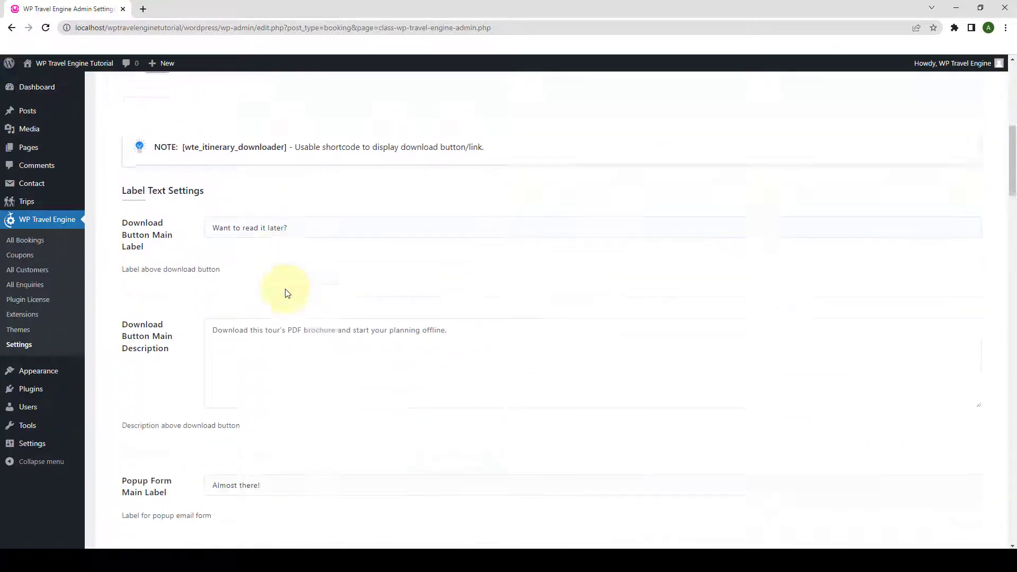
scroll(292, 287, down, 12)
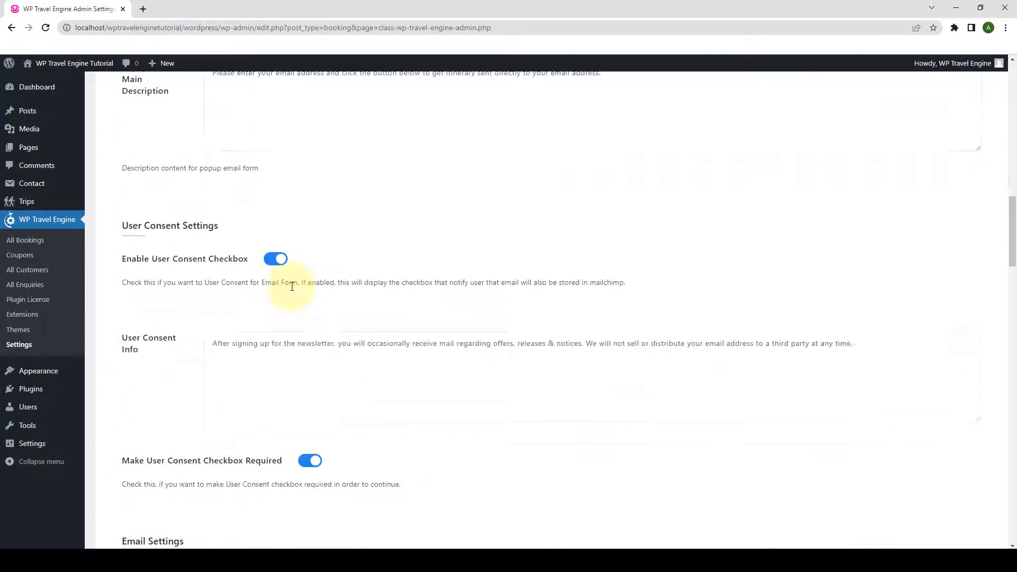
scroll(298, 278, down, 6)
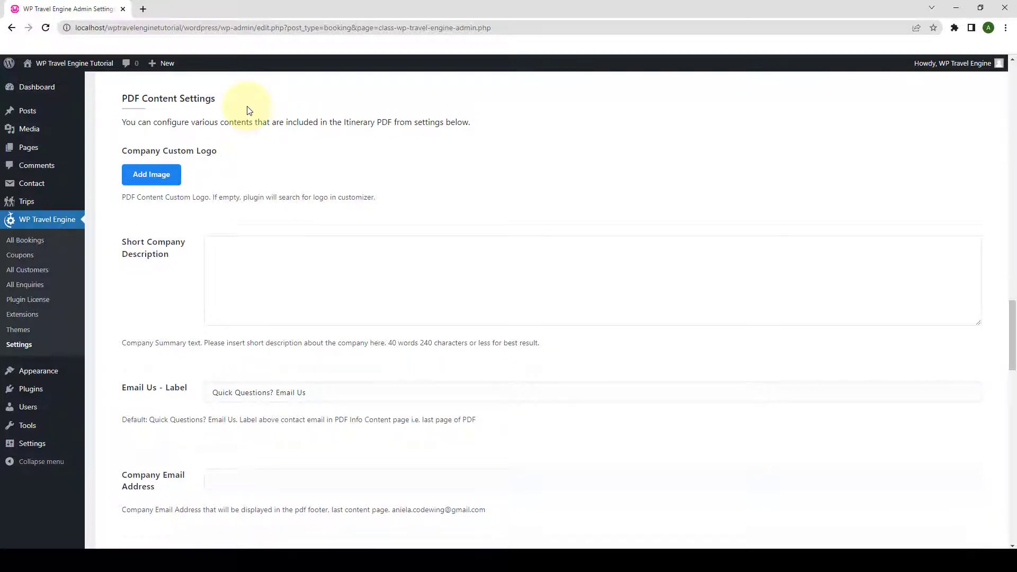
scroll(250, 136, down, 2)
scroll(240, 232, down, 3)
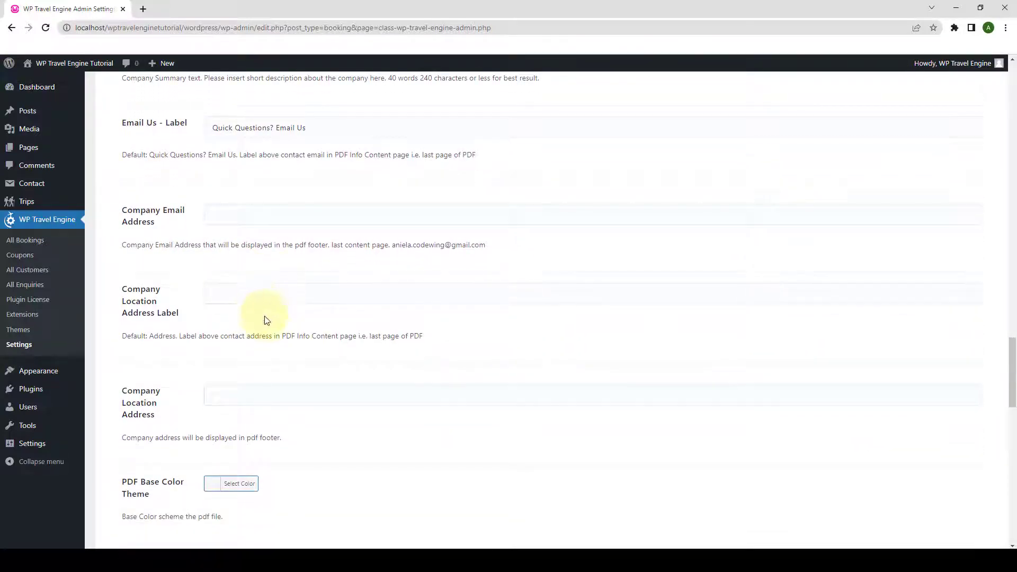
scroll(271, 316, down, 5)
scroll(295, 321, down, 2)
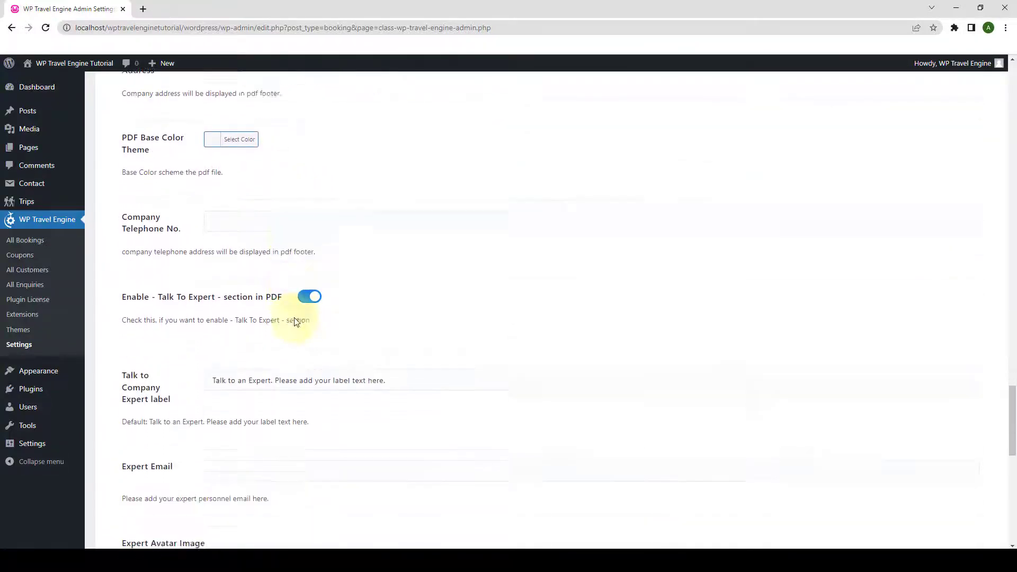
scroll(300, 321, up, 9)
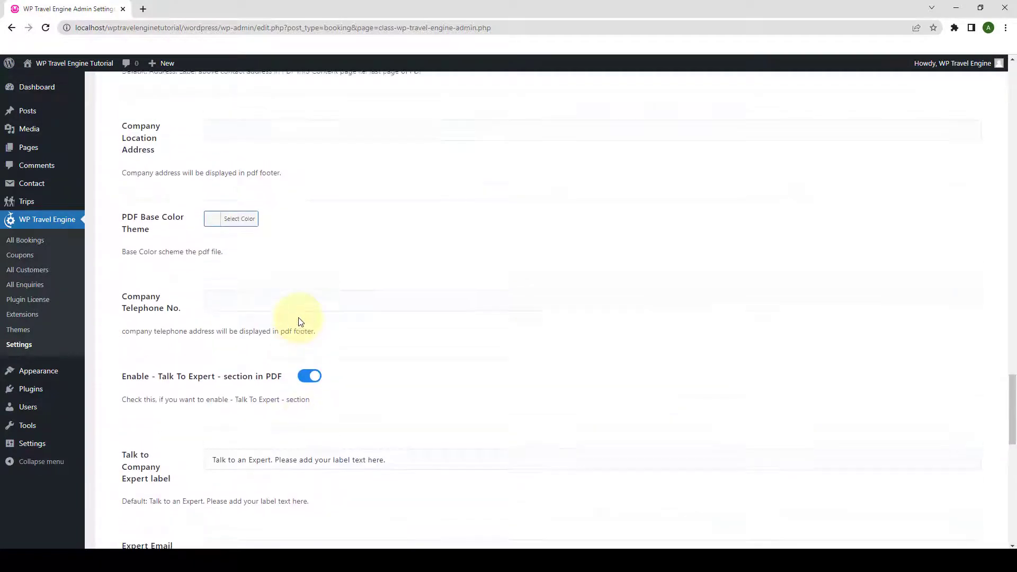
scroll(300, 318, up, 5)
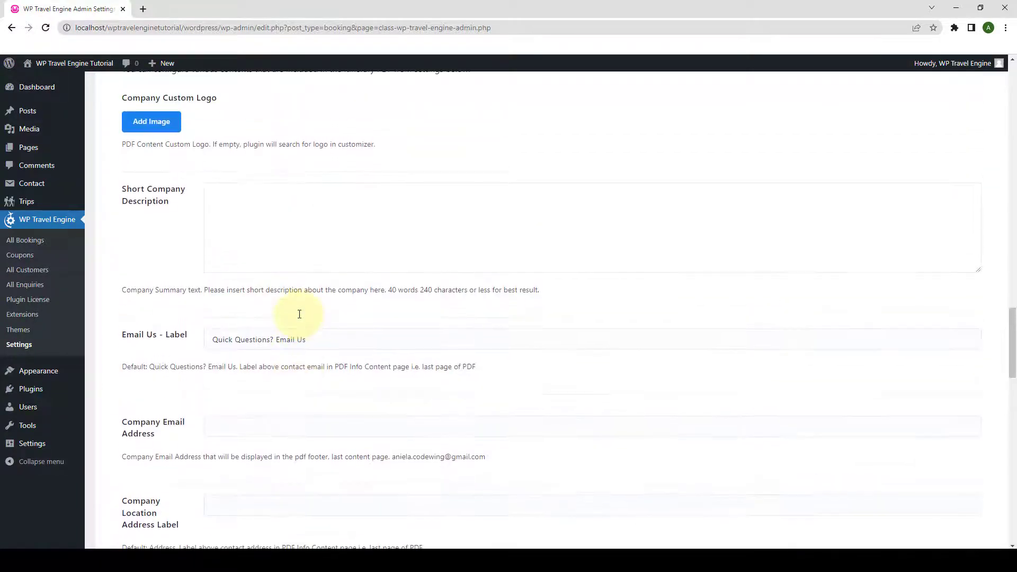
scroll(298, 315, up, 2)
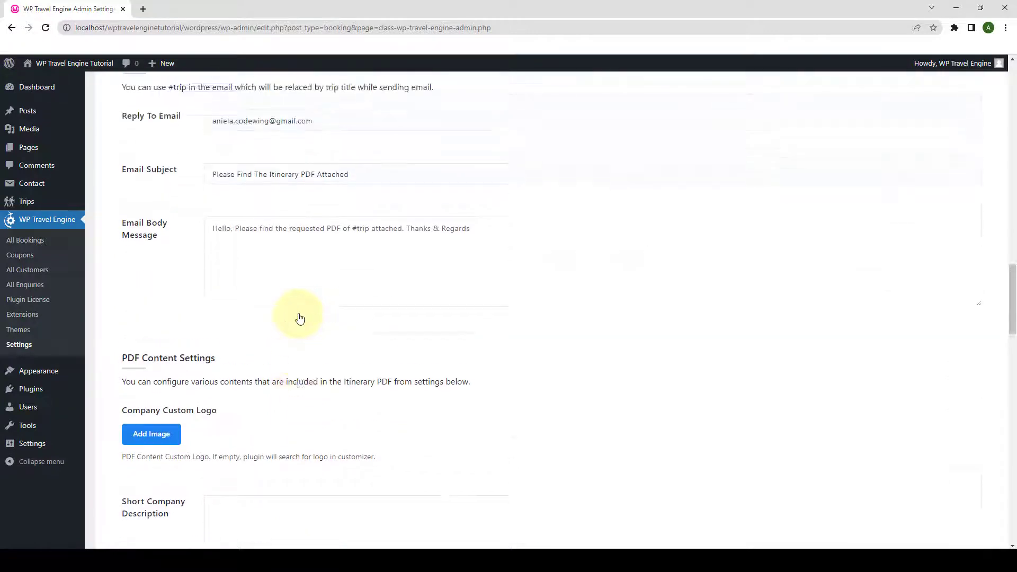
Set the company custom logo in the PDF content settings to logo-1.png from the media library
scroll(298, 315, down, 6)
scroll(302, 321, up, 2)
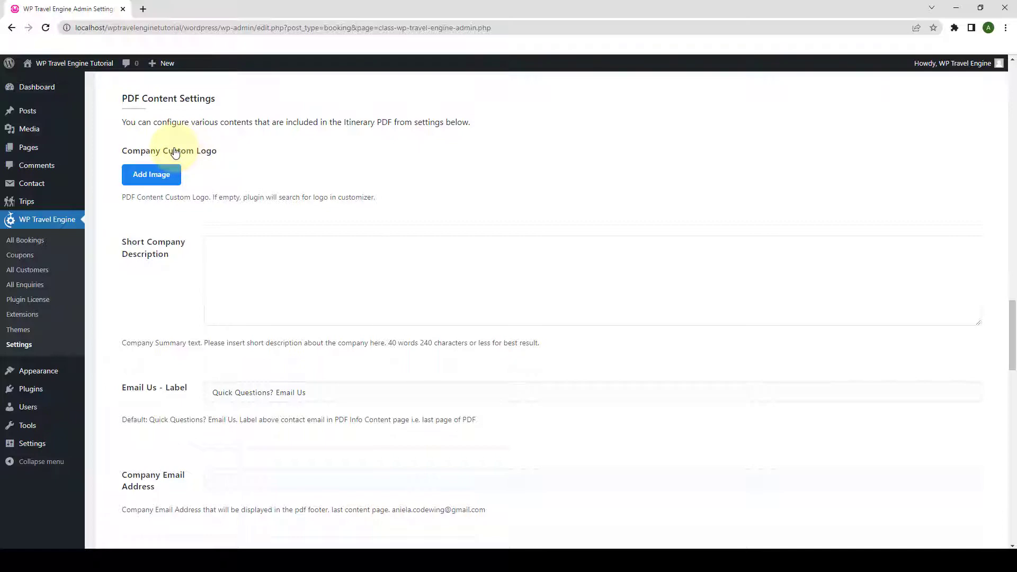
click(159, 175)
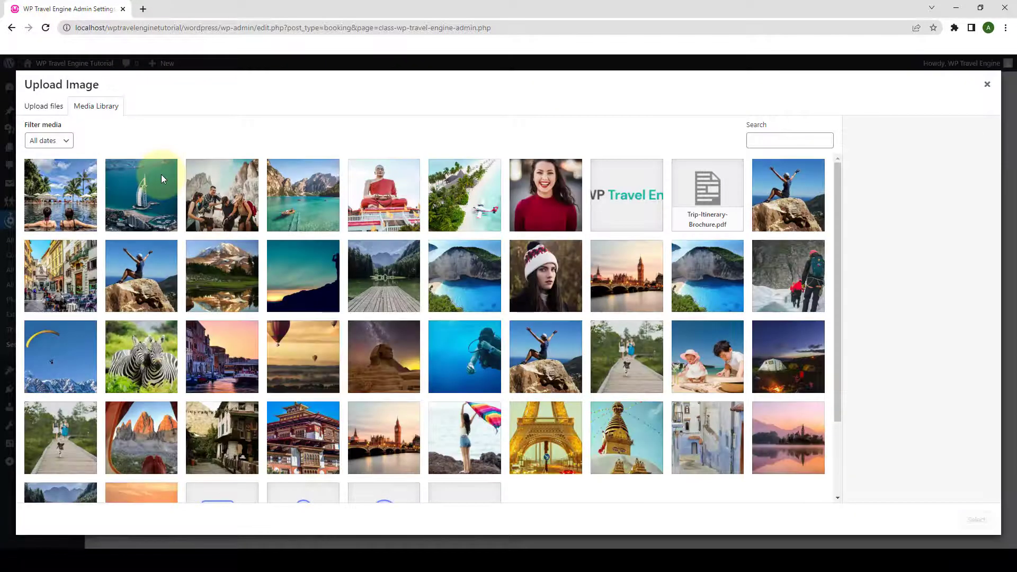
click(617, 192)
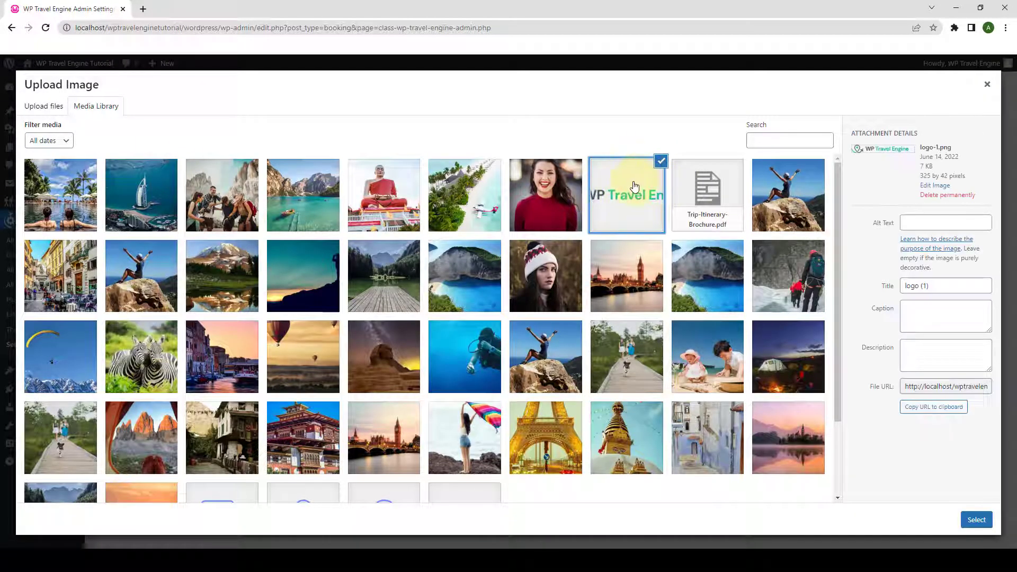
click(977, 519)
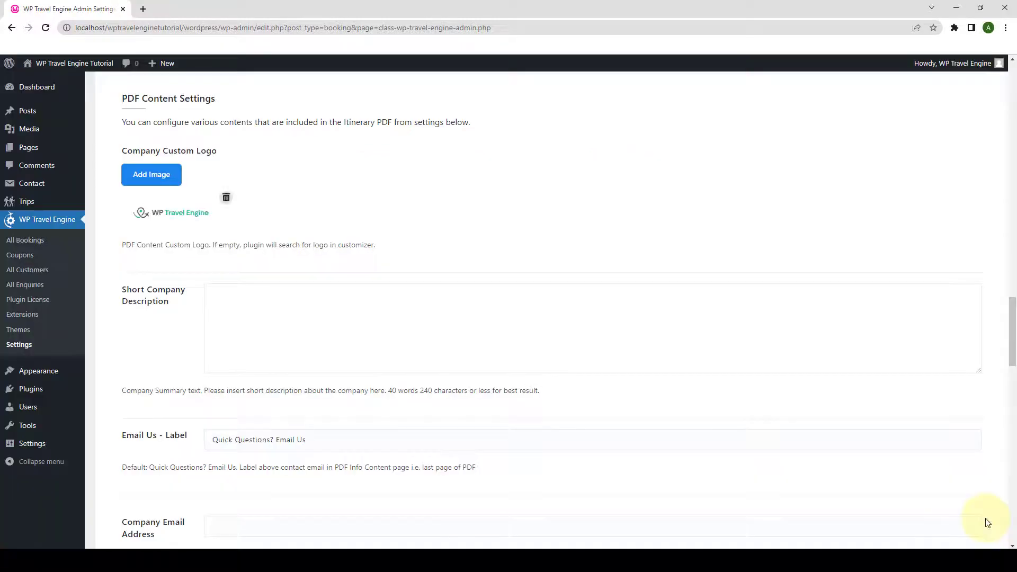
Enter a short company description beginning "Create your travel booking website in less than 5 minutes. WP Travel Engine is a free travel booking WordPress plugin"
scroll(180, 223, down, 2)
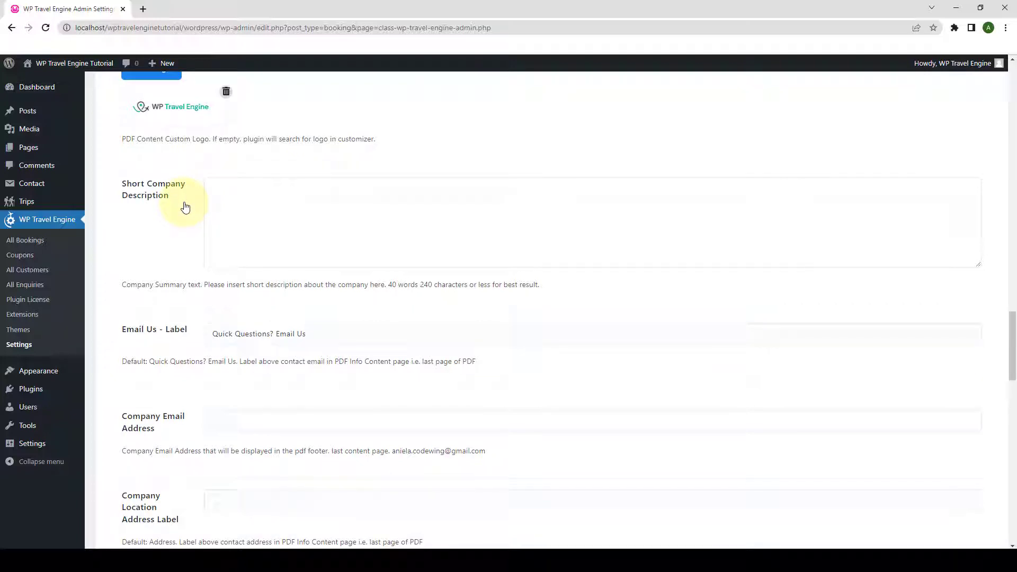
click(438, 223)
text(Create your travel booking website in less than 5 minutes. WP Travel Engine is a free travel booking WordPress plugin to create travel and tour packages for tour operators and travel agencies. It is a complete travel management system and includes plenty of useful features.)
scroll(438, 223, down, 3)
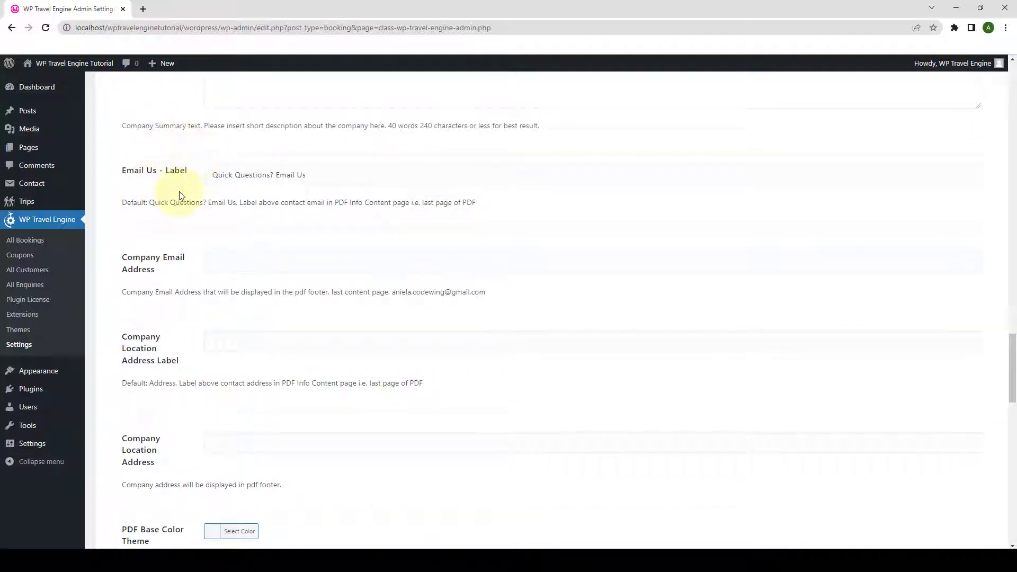
drag(318, 173, 218, 176)
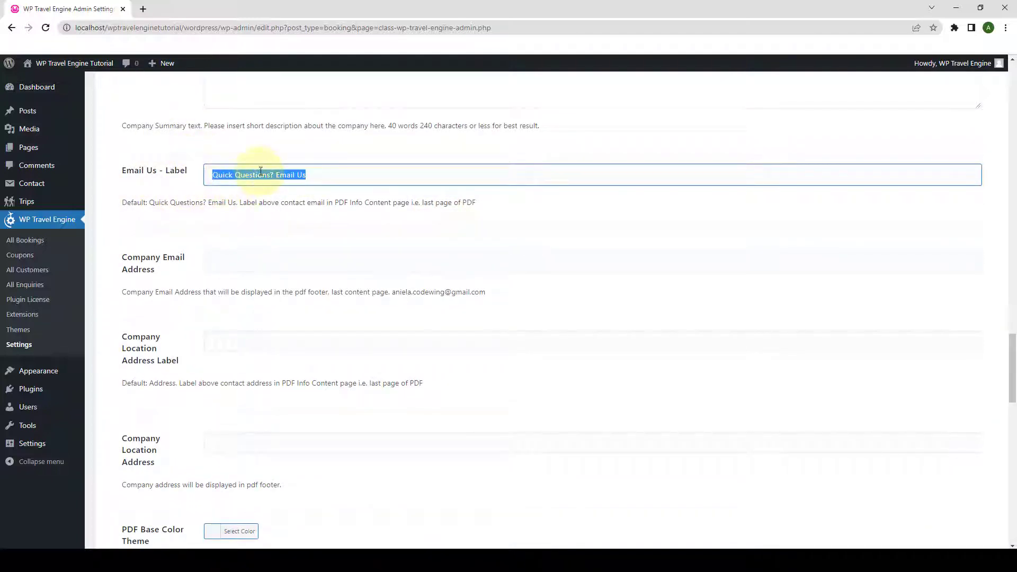
click(312, 179)
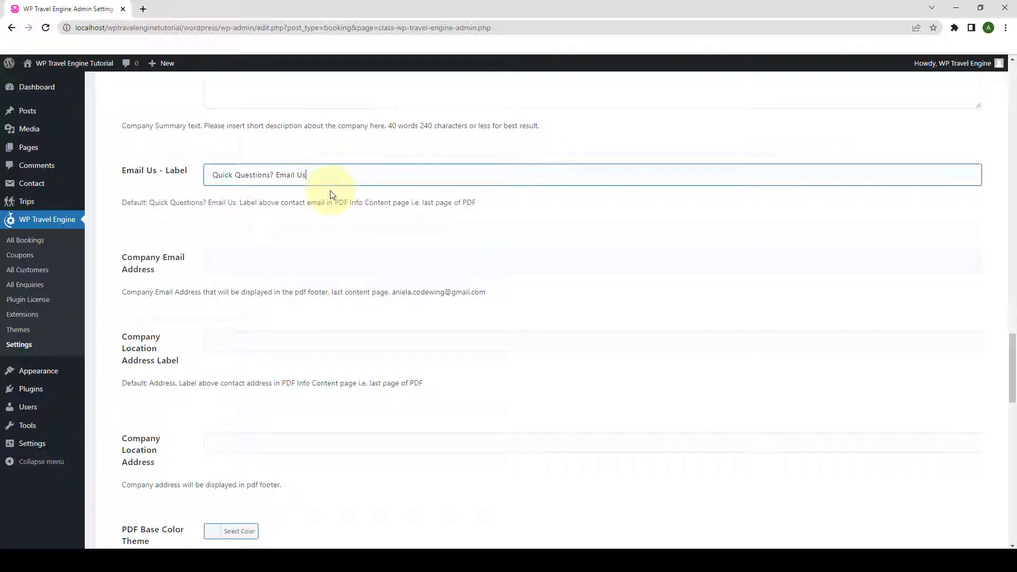
Fill in the company email address shown in the PDF footer and last content page
scroll(330, 190, down, 1)
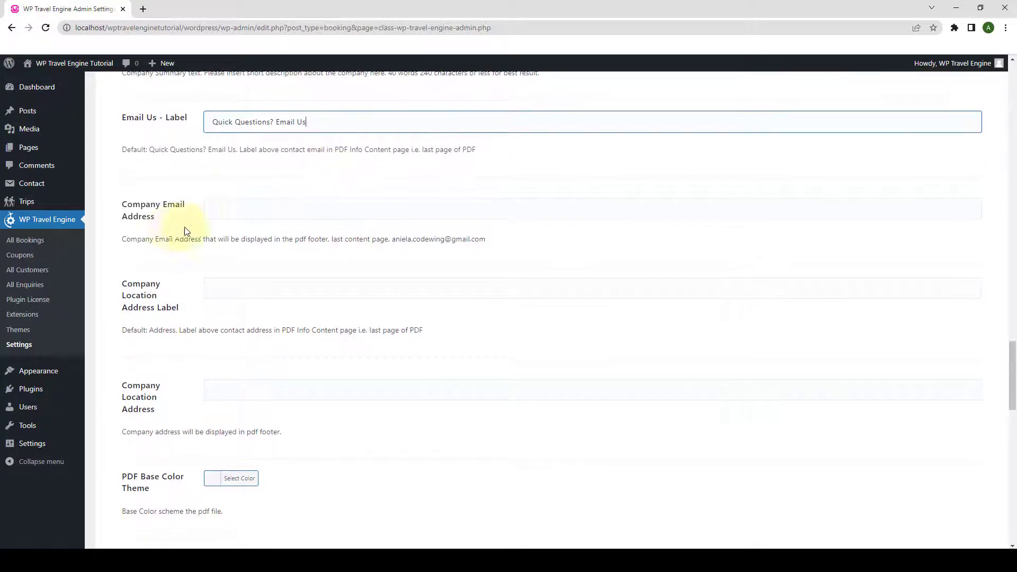
click(234, 211)
click(281, 234)
Set the company location address label to "Head Office" and fill in the company location address for the PDF footer
scroll(279, 234, down, 2)
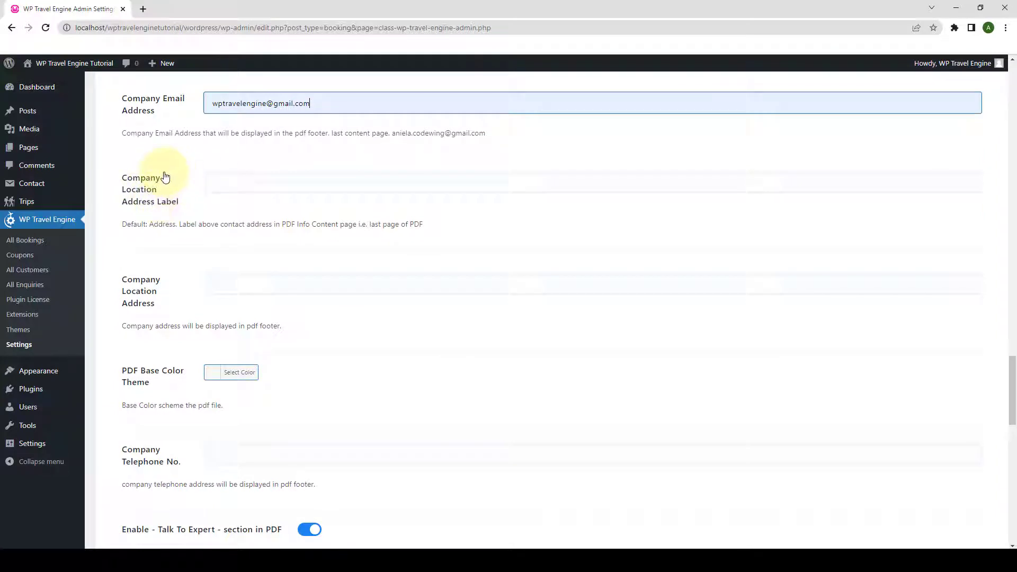
click(232, 182)
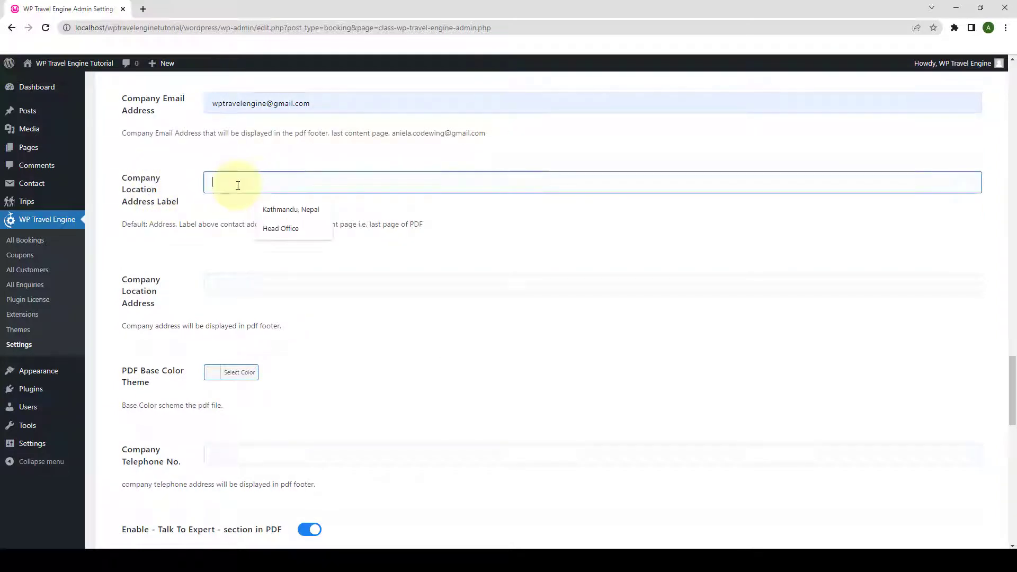
click(281, 229)
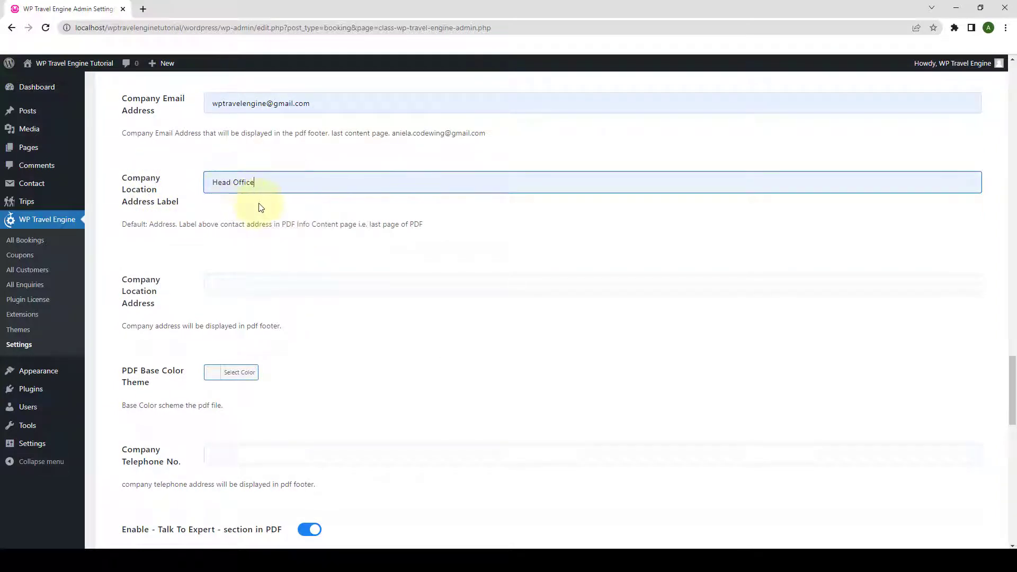
scroll(199, 254, down, 1)
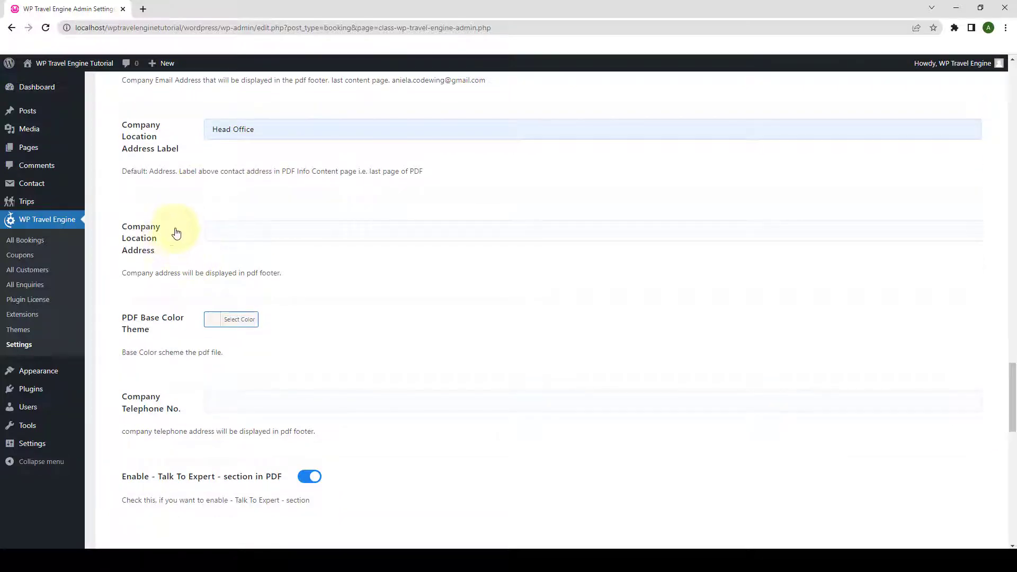
click(256, 226)
click(281, 259)
Set the PDF base color theme to a medium blue, trying several preset swatches first
scroll(283, 264, down, 2)
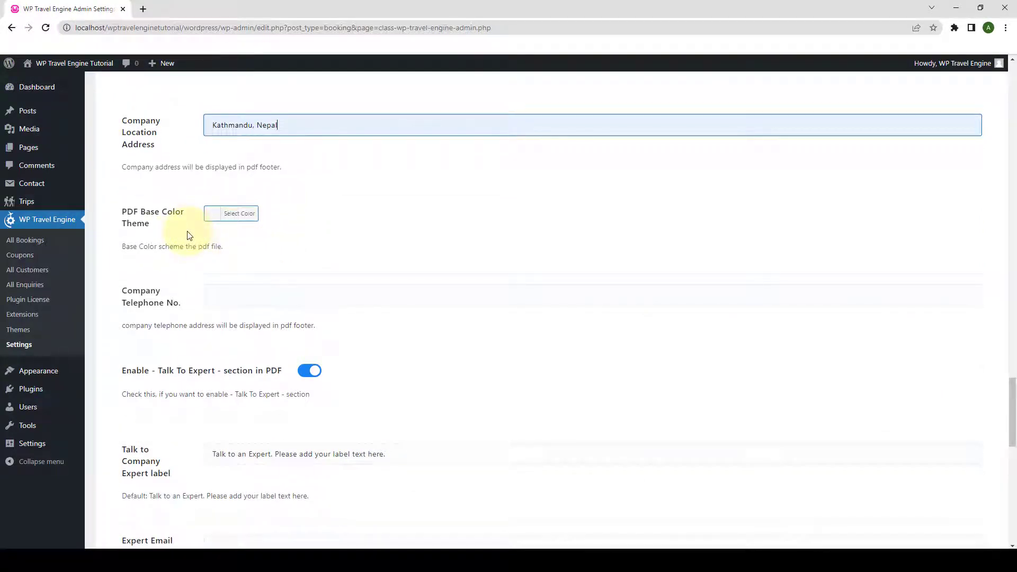
click(220, 217)
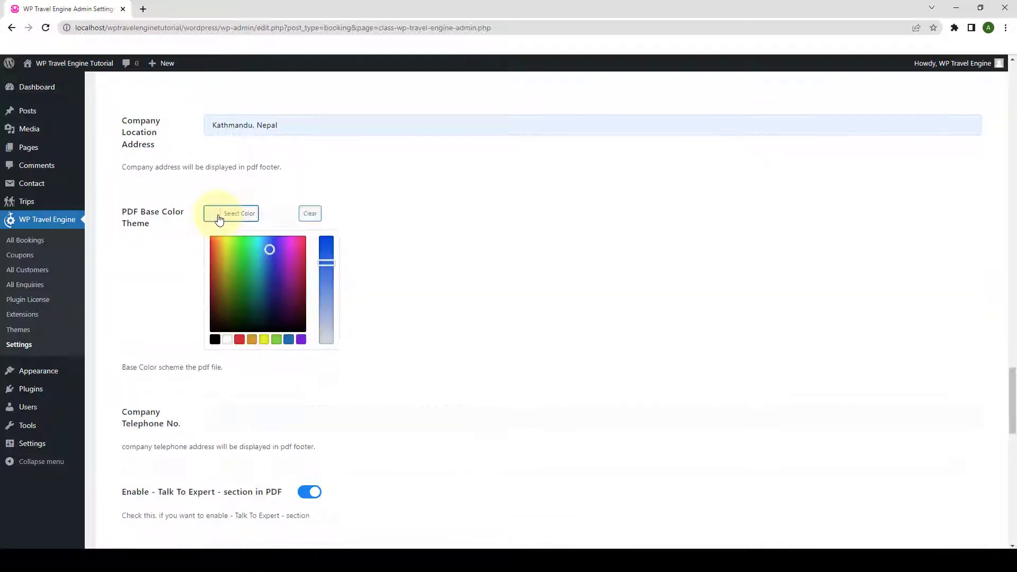
click(240, 339)
click(252, 340)
click(264, 339)
click(277, 339)
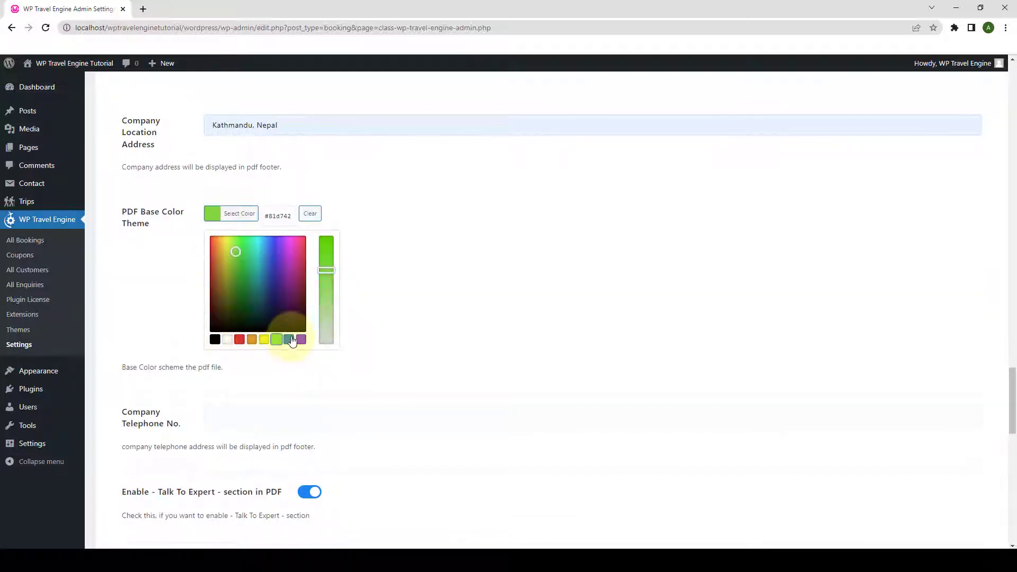
click(288, 339)
click(301, 339)
mouse_move(283, 247)
mouse_down()
mouse_move(303, 237)
mouse_move(331, 281)
mouse_move(326, 248)
mouse_move(273, 265)
mouse_move(272, 249)
mouse_up()
click(268, 216)
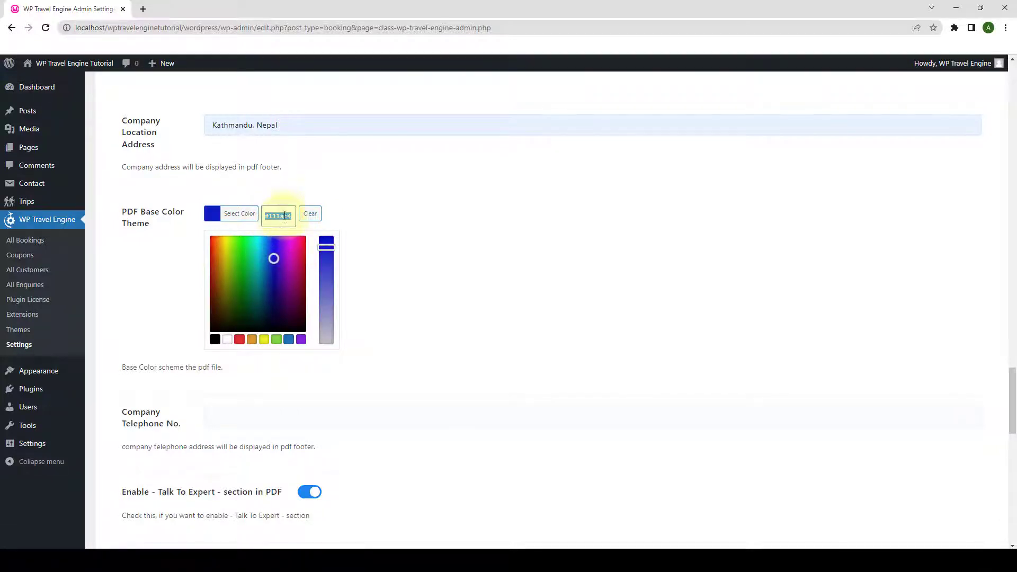
click(371, 223)
Fill in the company telephone number displayed in the PDF footer
scroll(376, 223, down, 1)
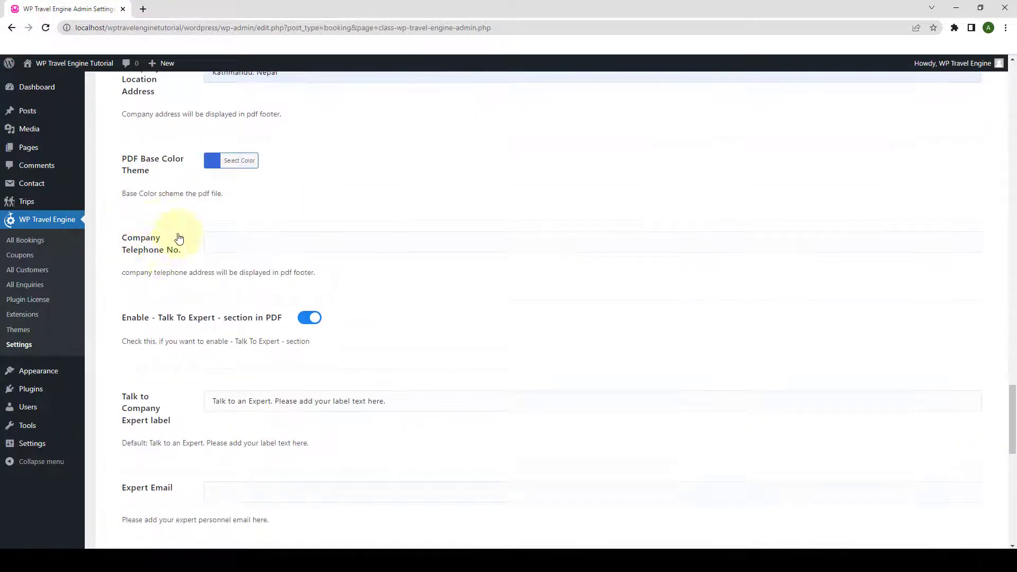
click(241, 238)
click(280, 271)
Examine the Talk To Expert section options, including its enable switch, the company expert label text and the expert email
scroll(280, 272, down, 1)
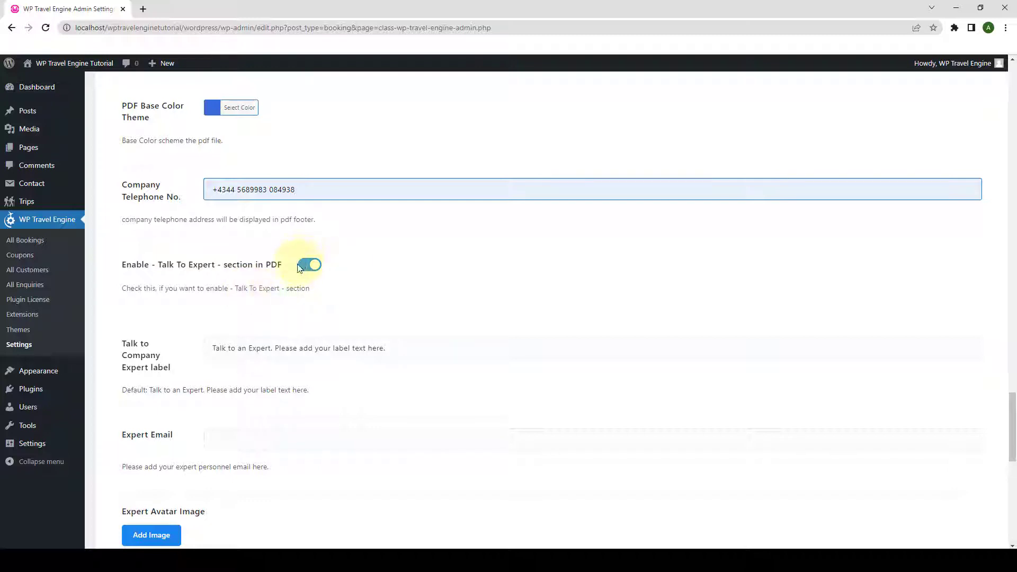
scroll(318, 279, down, 1)
scroll(318, 279, down, 1)
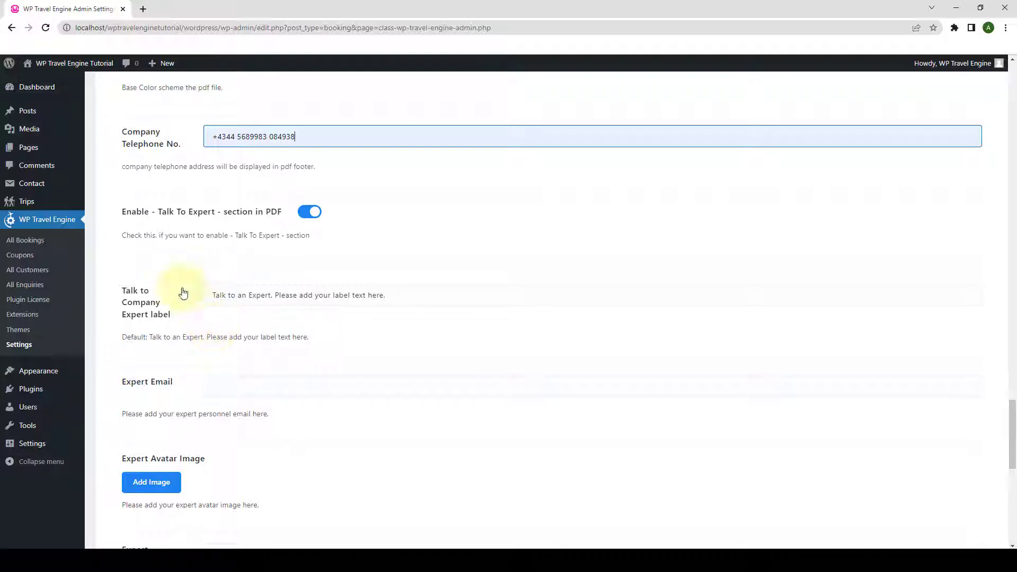
click(399, 295)
drag(399, 295, 210, 295)
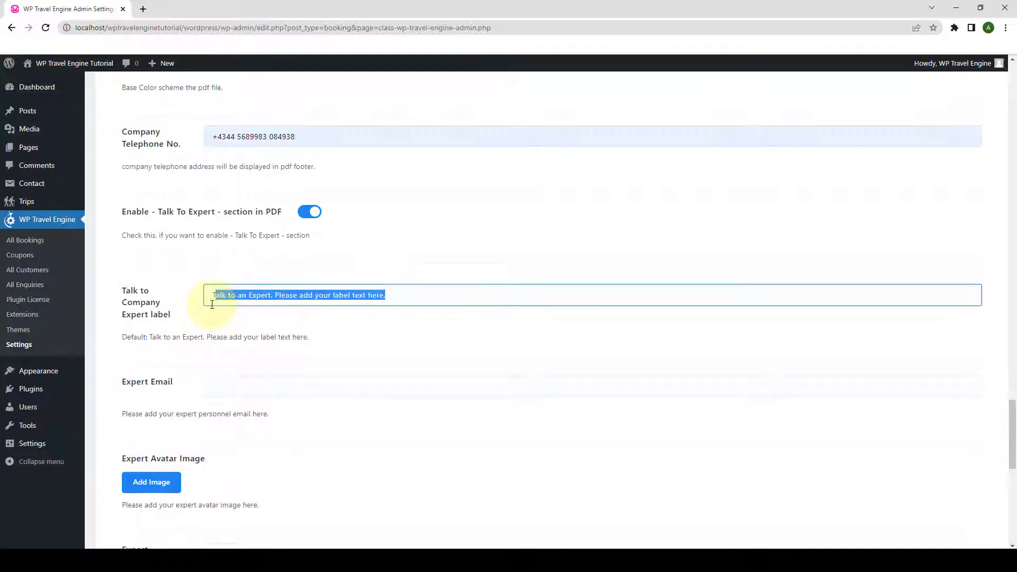
click(270, 327)
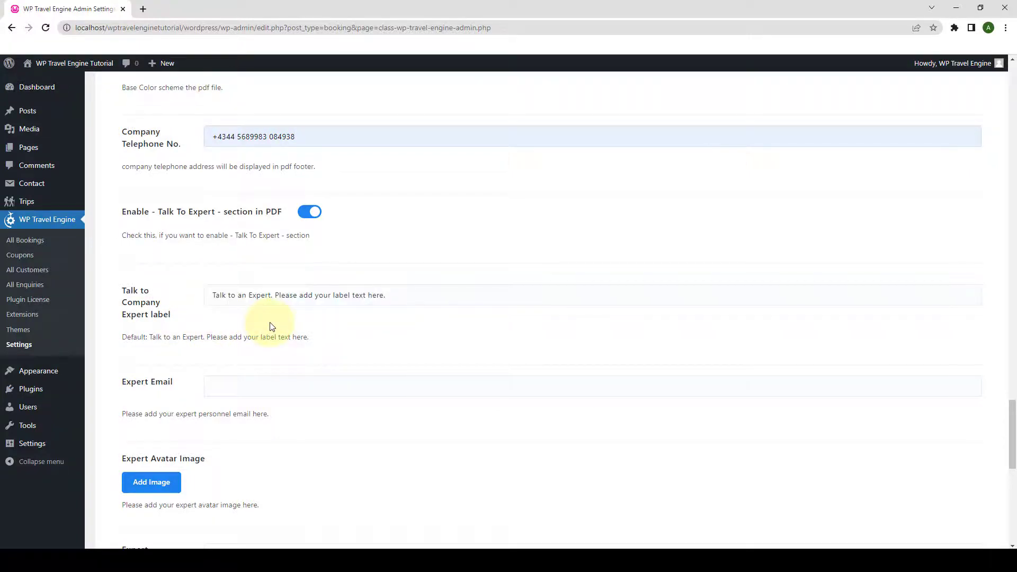
scroll(302, 324, down, 2)
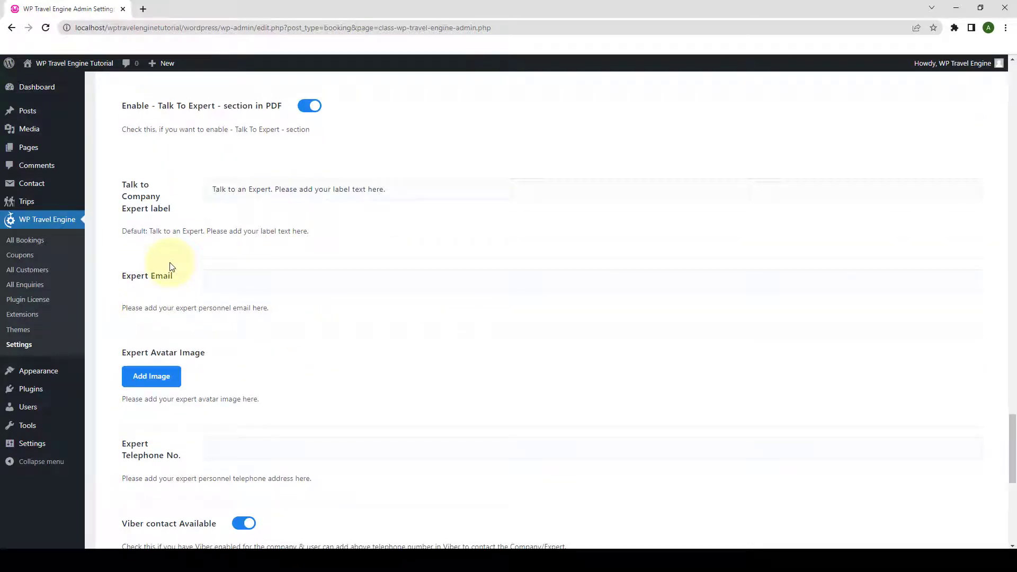
Set the expert avatar image to the media library portrait of the smiling woman in a red top
scroll(188, 297, down, 1)
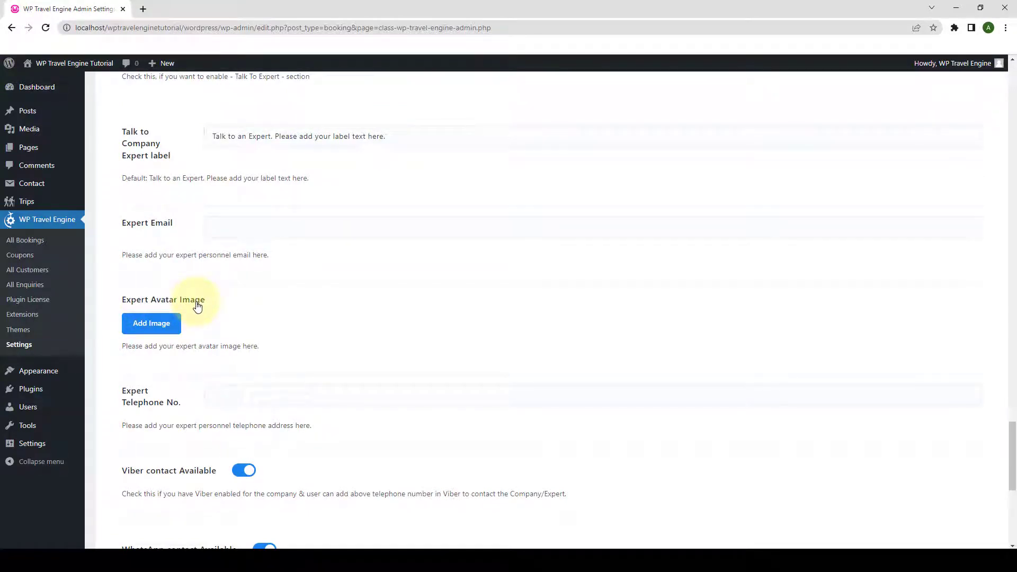
click(150, 323)
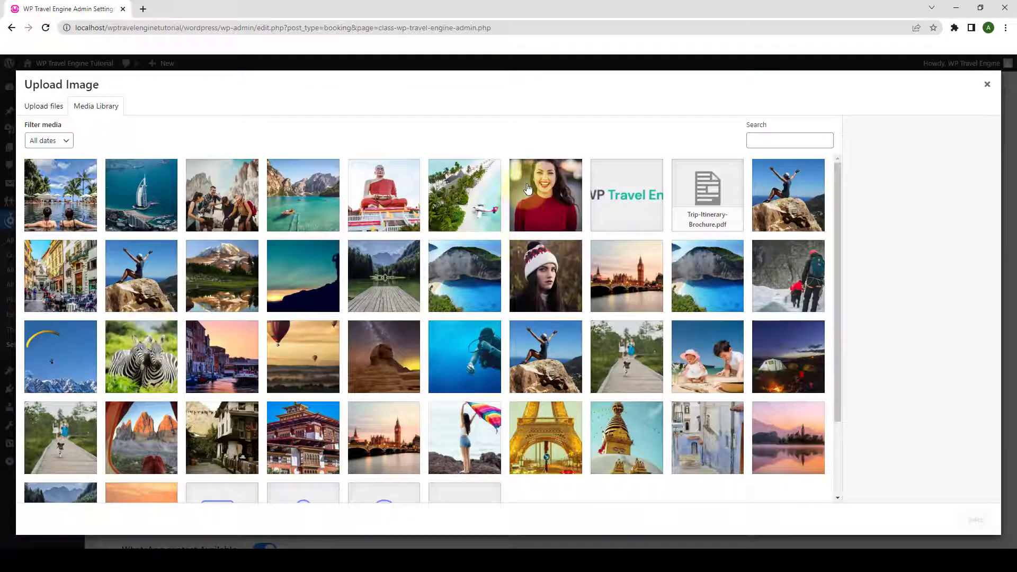
click(527, 189)
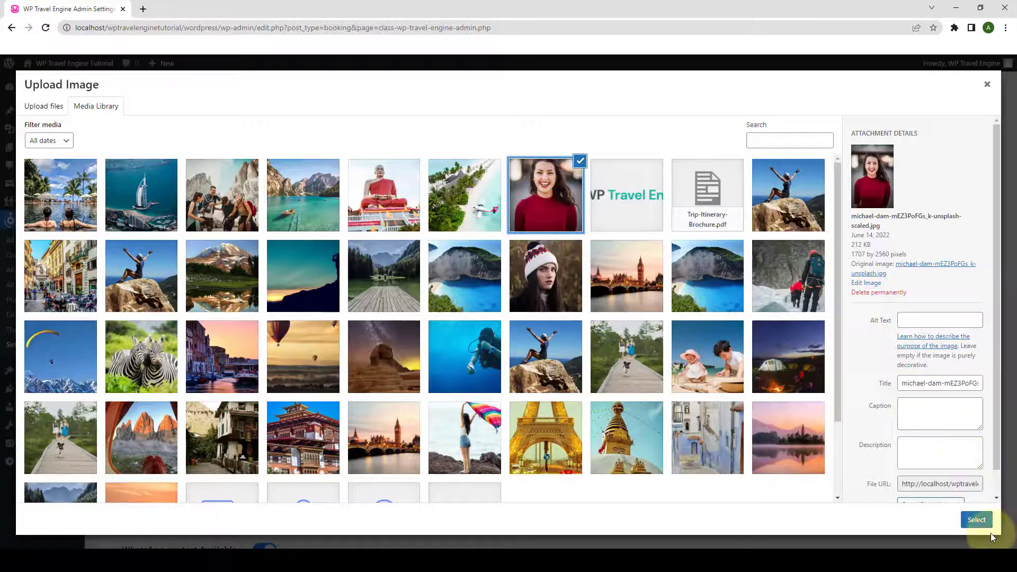
click(978, 521)
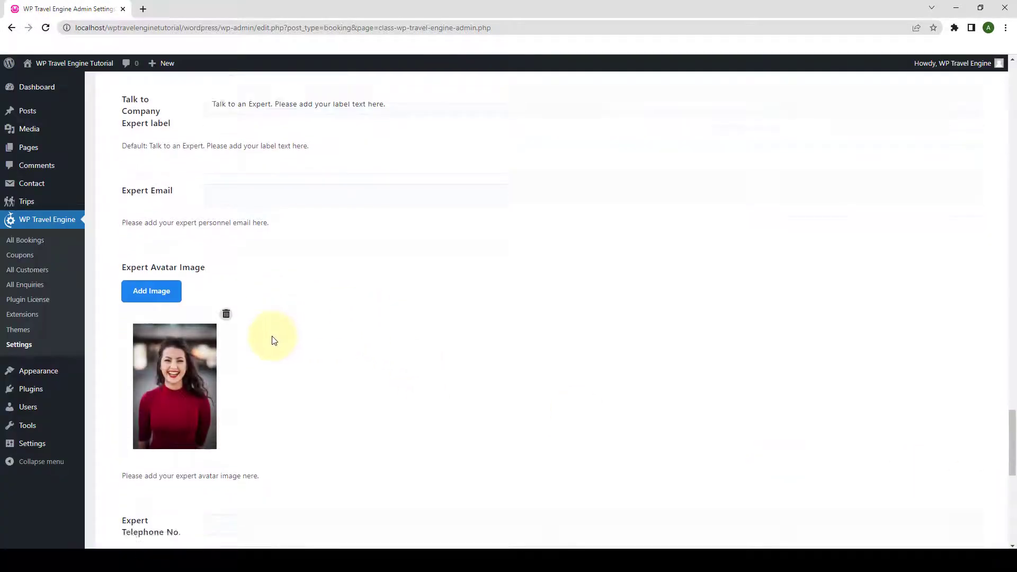
Fill in the expert's telephone number for the Talk To Expert section
scroll(254, 329, down, 1)
scroll(221, 336, down, 2)
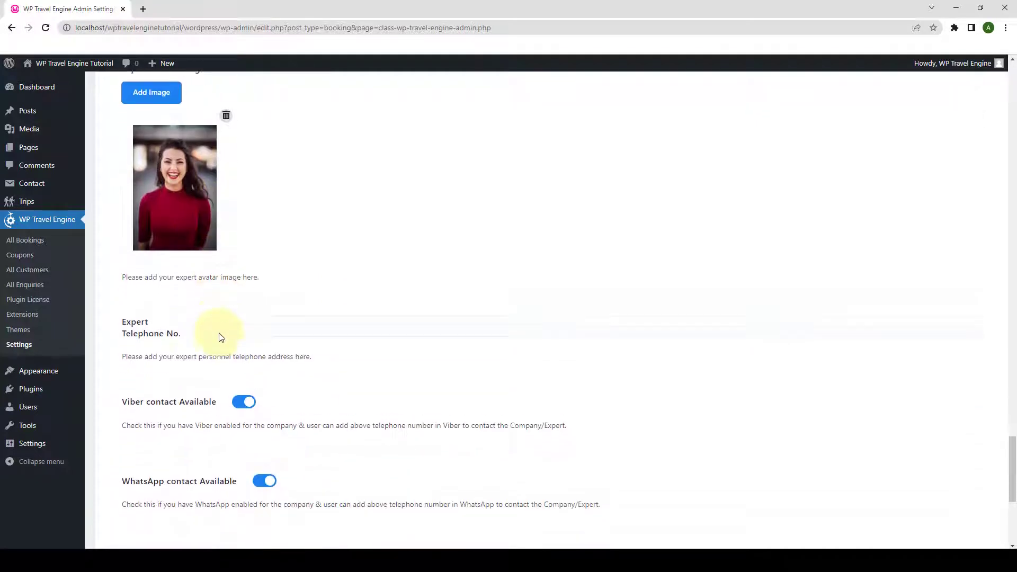
scroll(221, 338, down, 1)
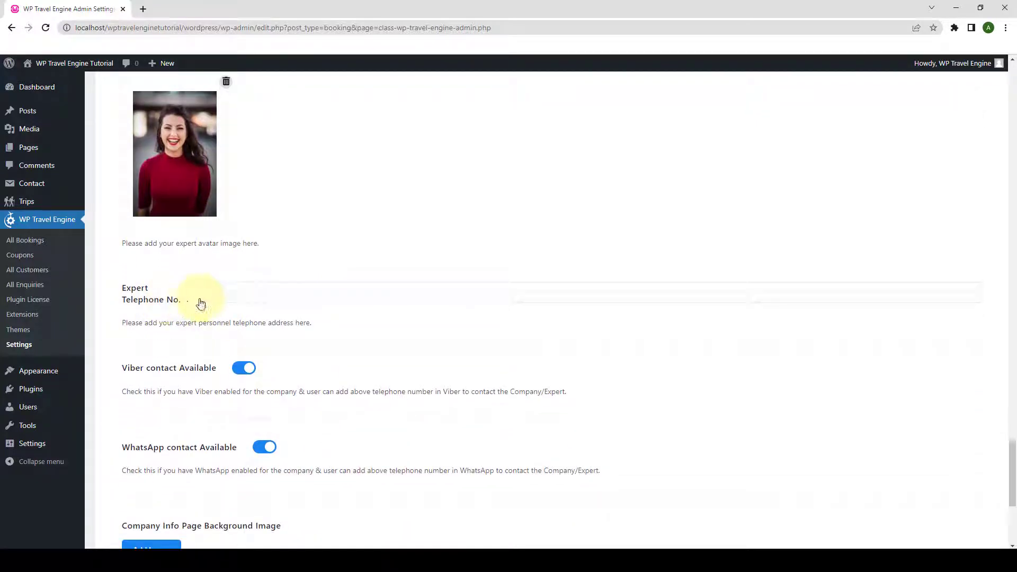
click(226, 300)
click(272, 322)
Examine the Viber and WhatsApp contact options and the media library images available for the company info page background
scroll(261, 355, down, 1)
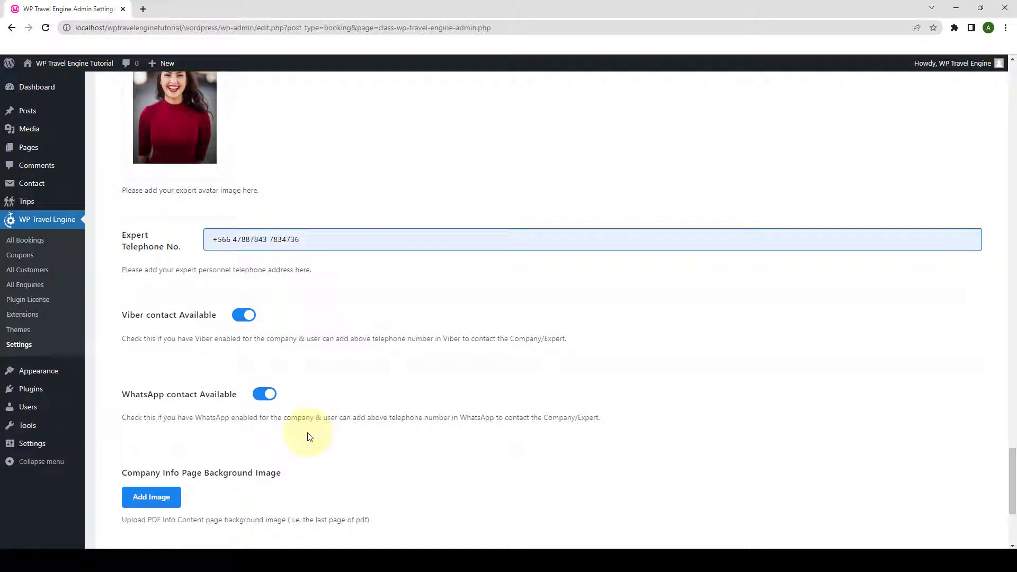
scroll(310, 437, down, 3)
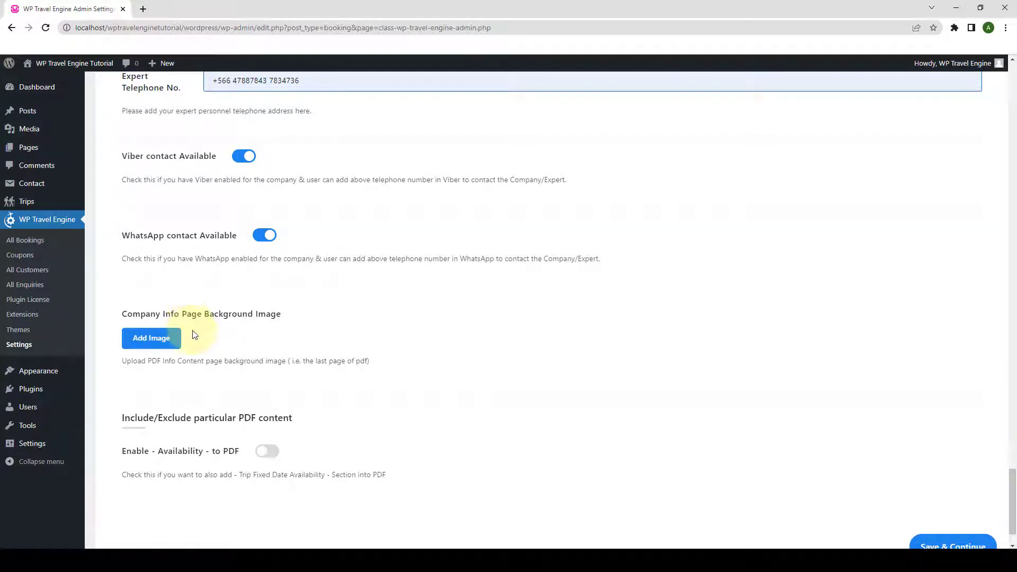
click(151, 339)
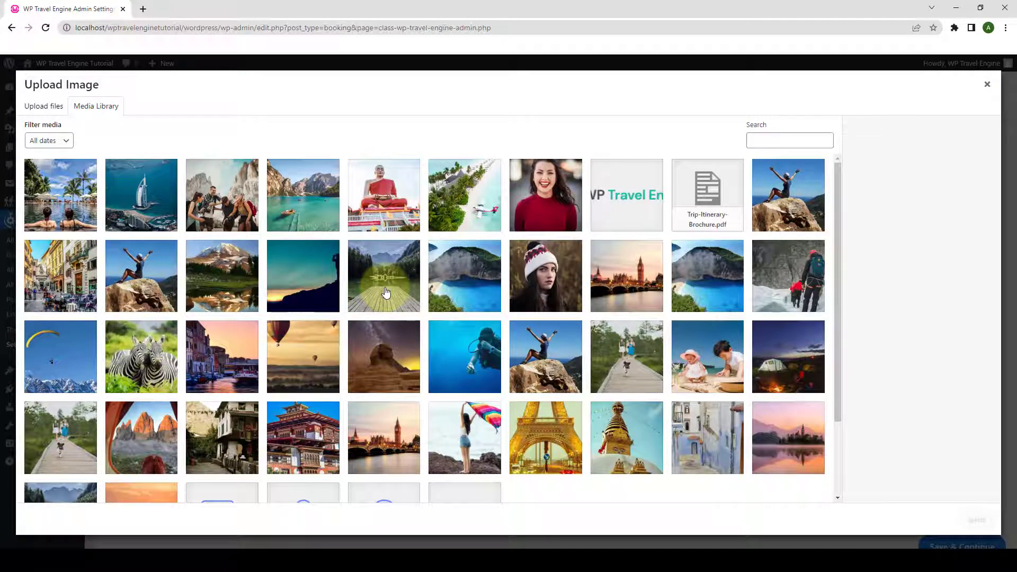
click(988, 86)
Save the Itinerary Downloader settings and open the website's front end in a new browser tab
scroll(242, 354, down, 1)
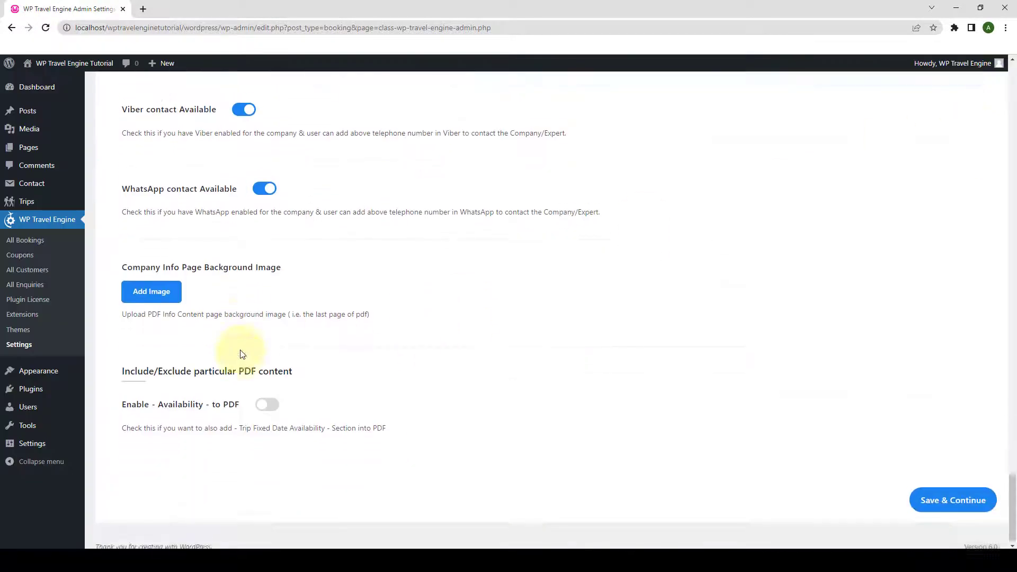
click(962, 502)
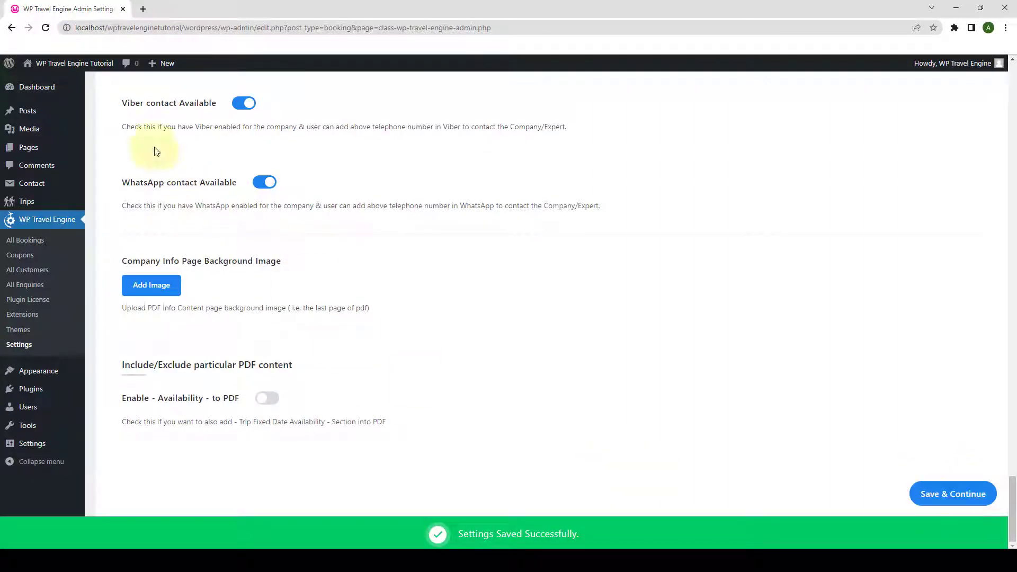
mouse_move(74, 64)
right_click(63, 84)
click(100, 90)
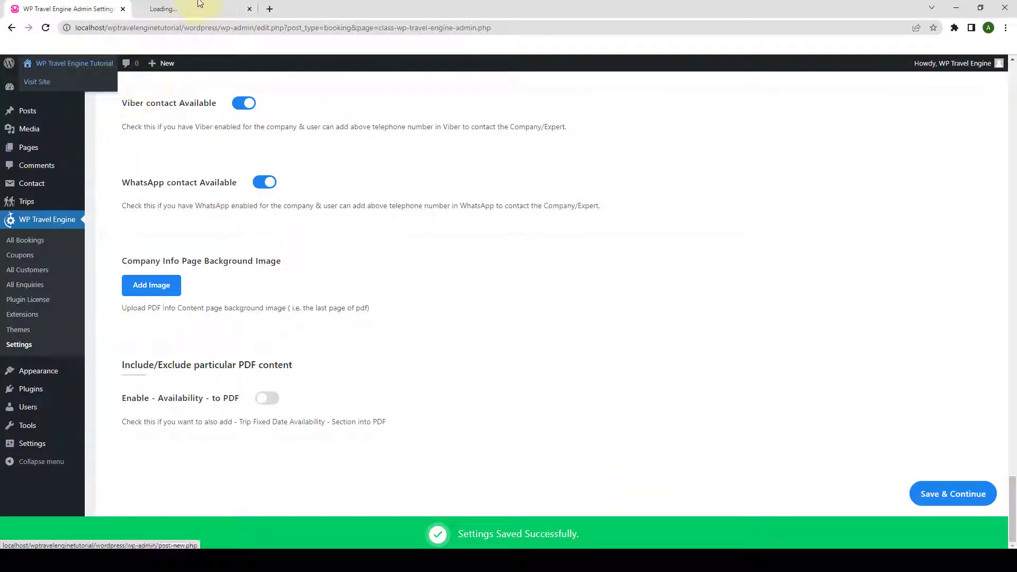
click(190, 8)
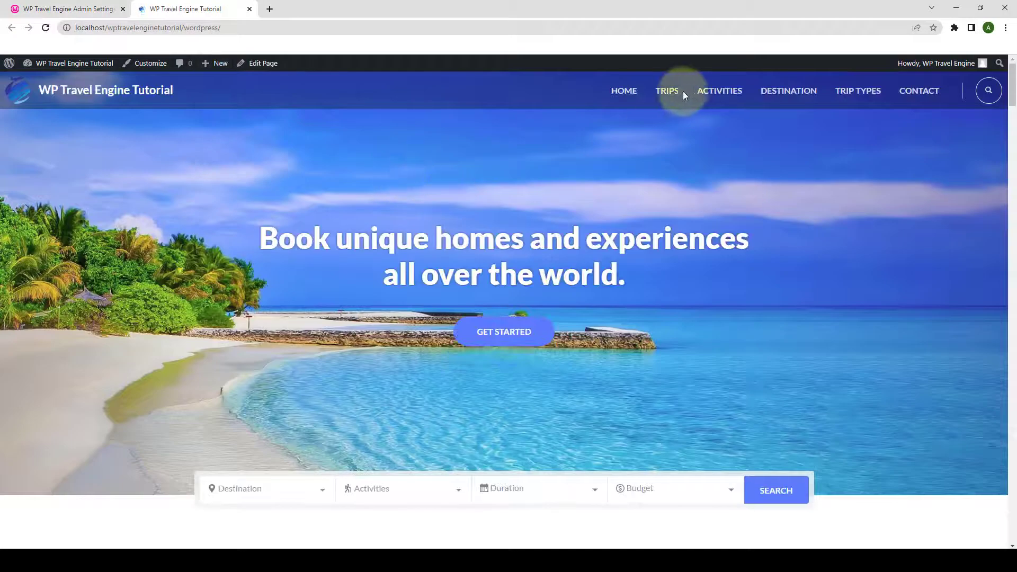
Open the "Ibis Lannion Cote De Granit Rose" trip page from the site's trip listing
click(675, 94)
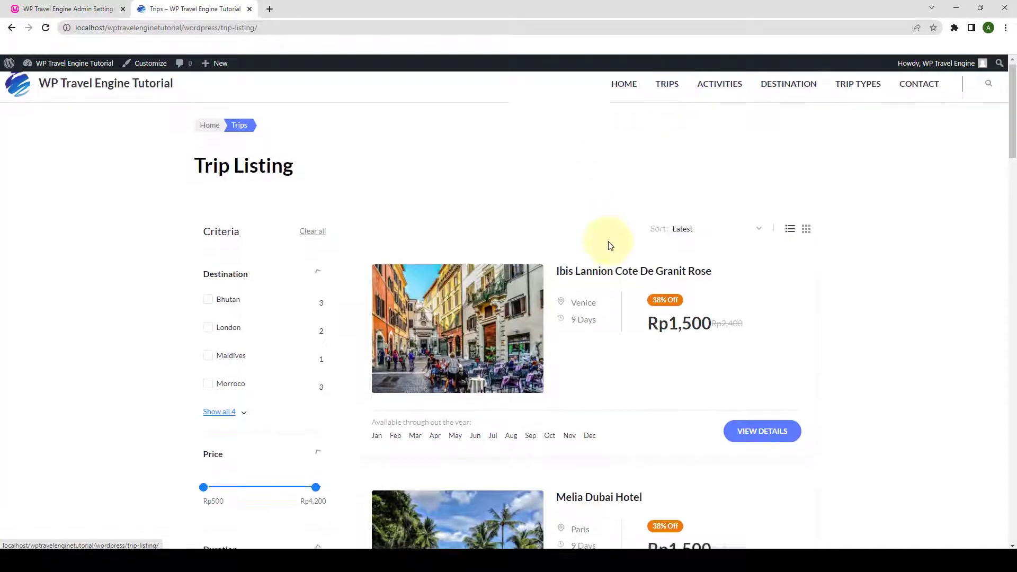
scroll(610, 233, down, 1)
click(610, 228)
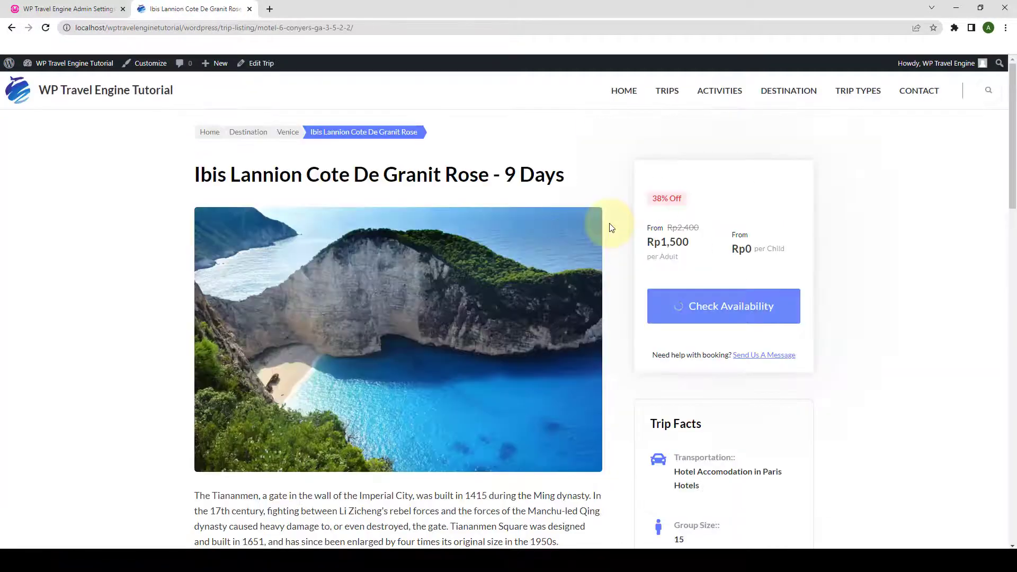
Download the trip's PDF brochure from the "Want to read it later?" section and open the downloaded file
scroll(577, 248, down, 5)
scroll(576, 247, down, 4)
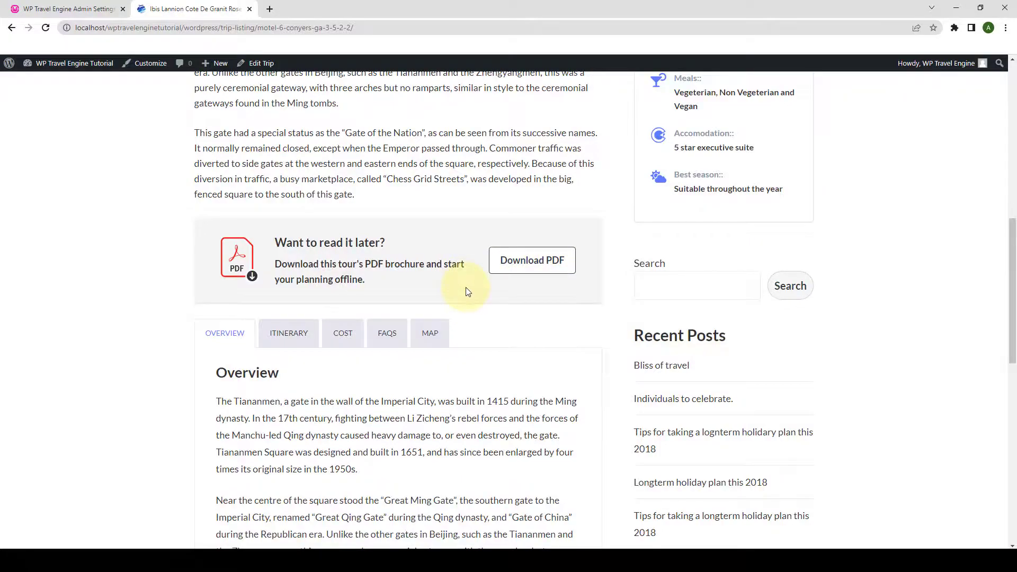
scroll(466, 288, up, 3)
scroll(466, 288, up, 6)
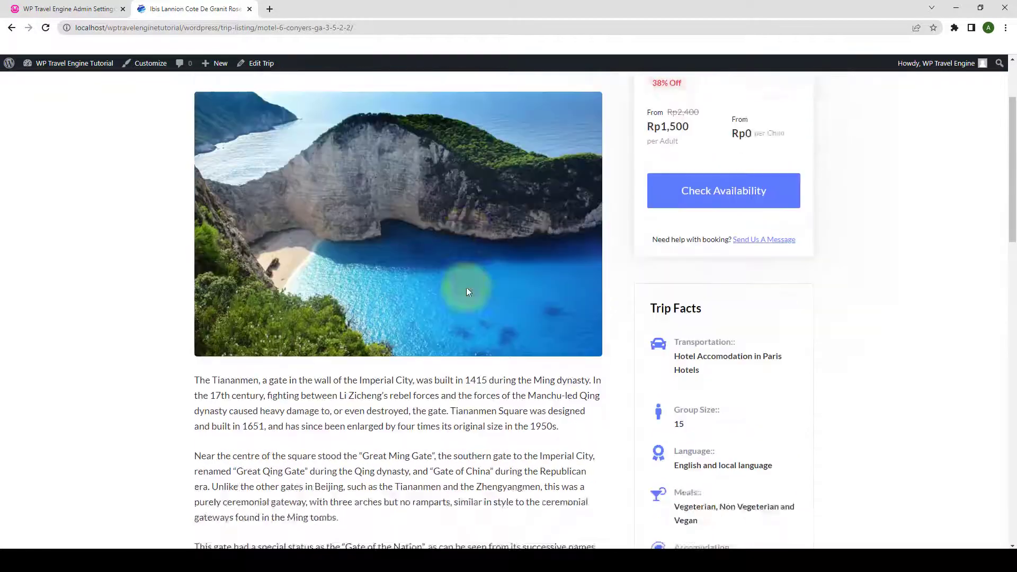
scroll(466, 288, down, 4)
scroll(468, 292, down, 5)
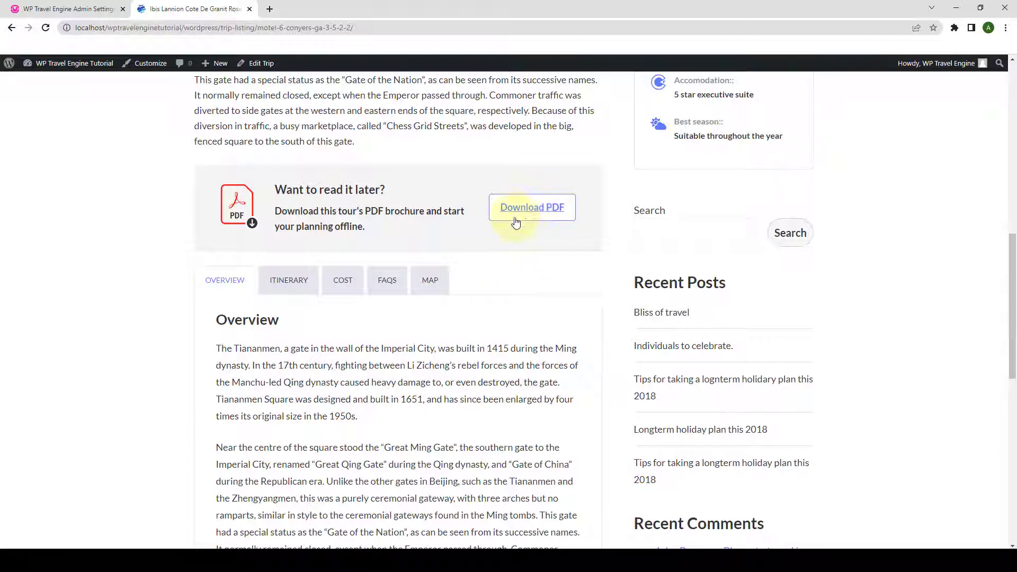
click(556, 210)
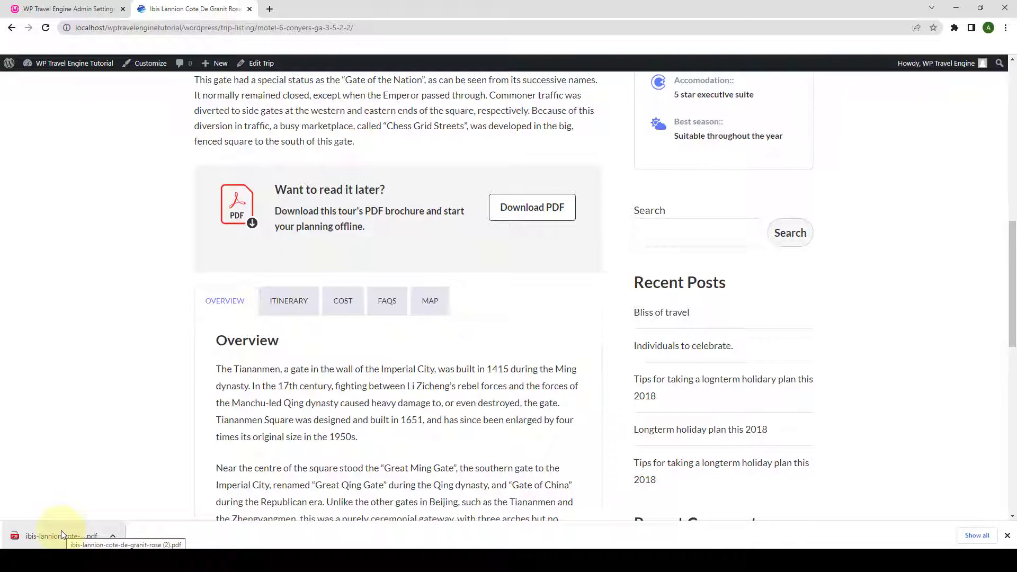
click(62, 532)
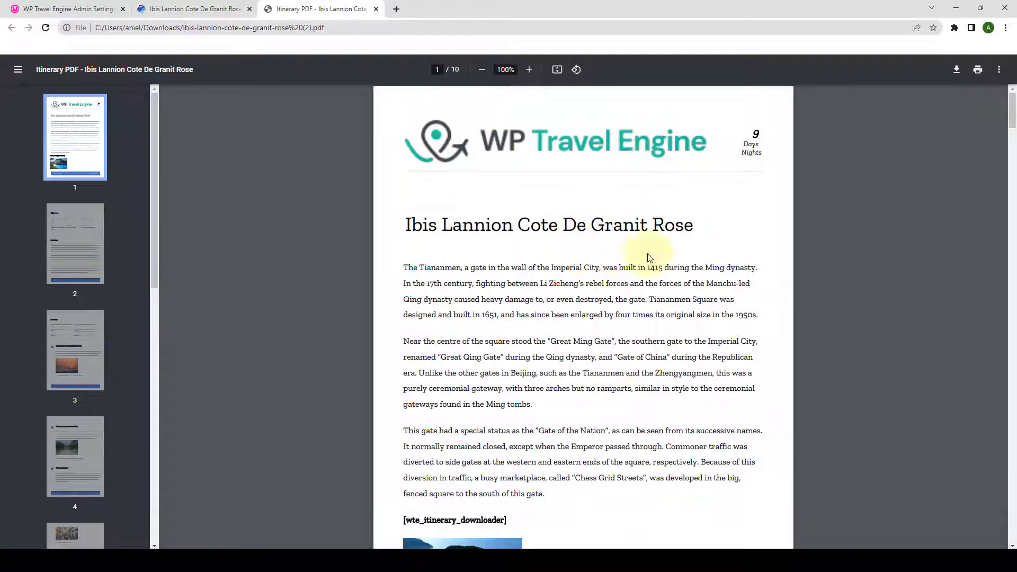
Examine the itinerary PDF from the trip introduction through to the company and expert info on the last page, and close it
scroll(662, 262, down, 5)
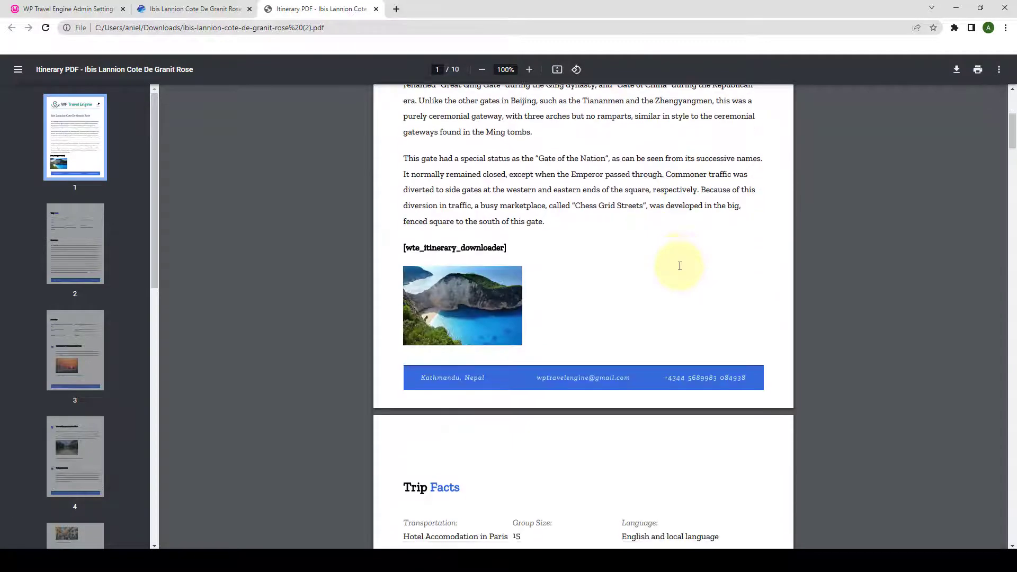
scroll(680, 265, down, 8)
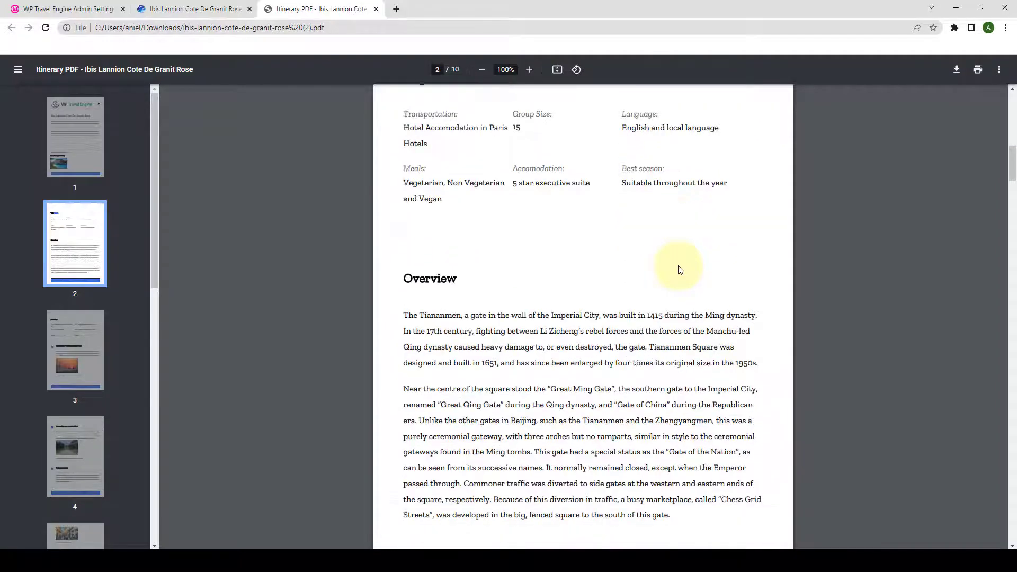
scroll(680, 270, down, 7)
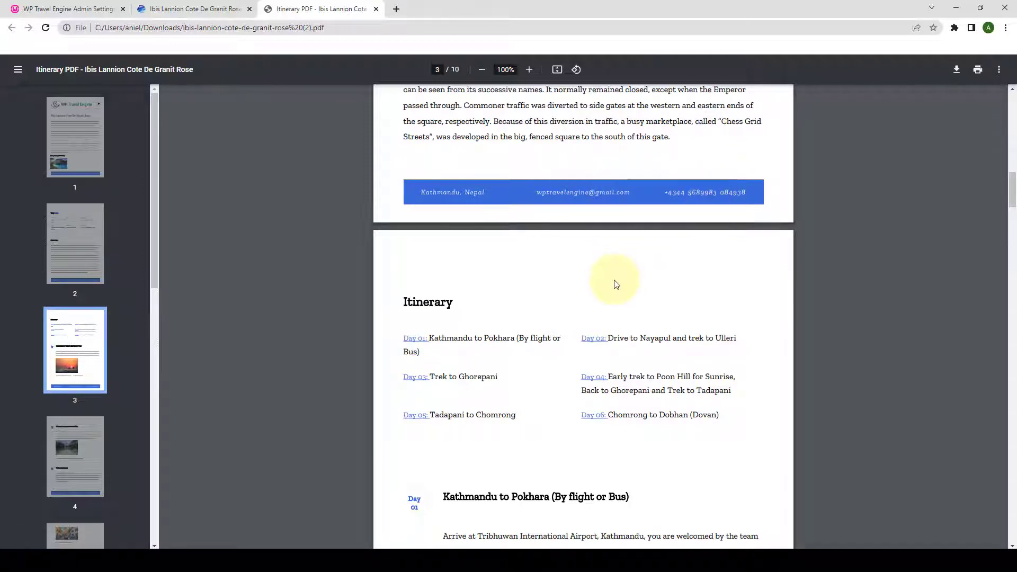
scroll(616, 285, down, 15)
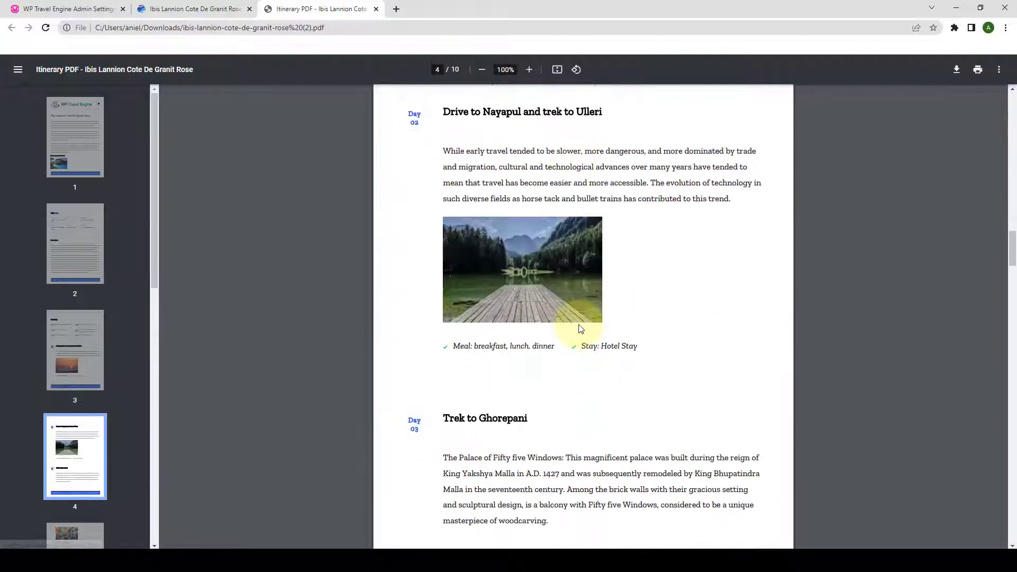
scroll(581, 329, down, 18)
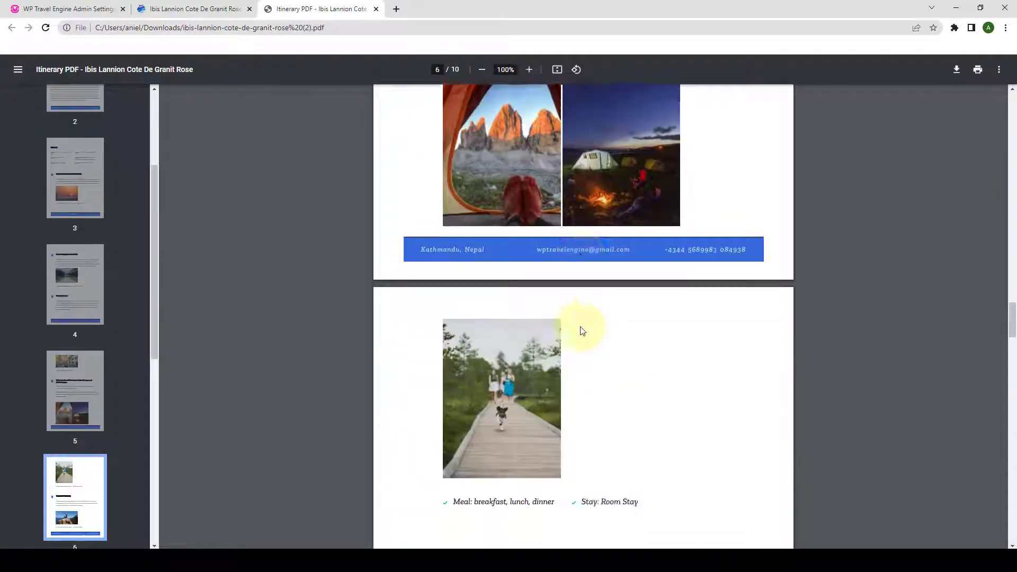
scroll(583, 331, down, 18)
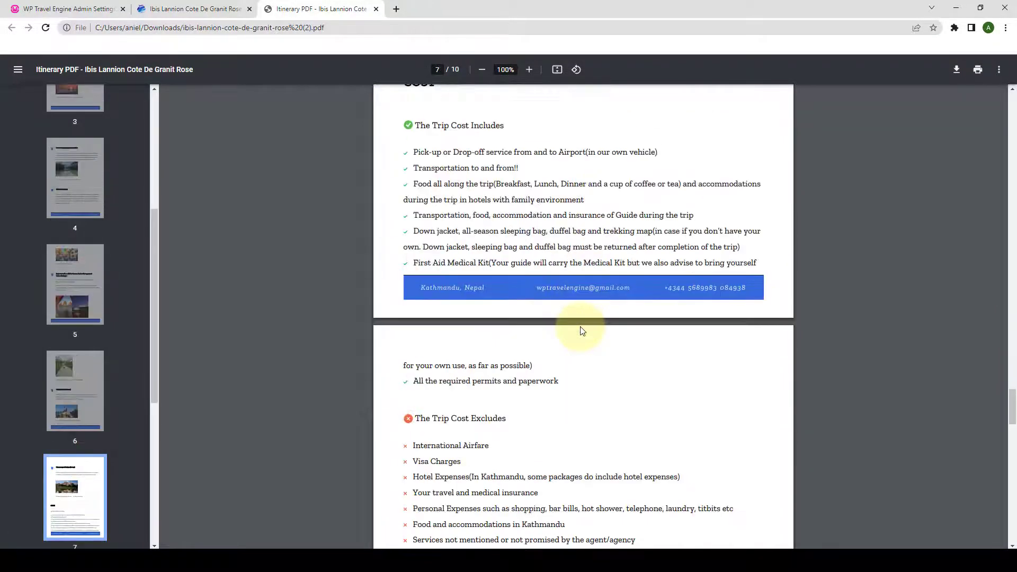
scroll(582, 332, down, 18)
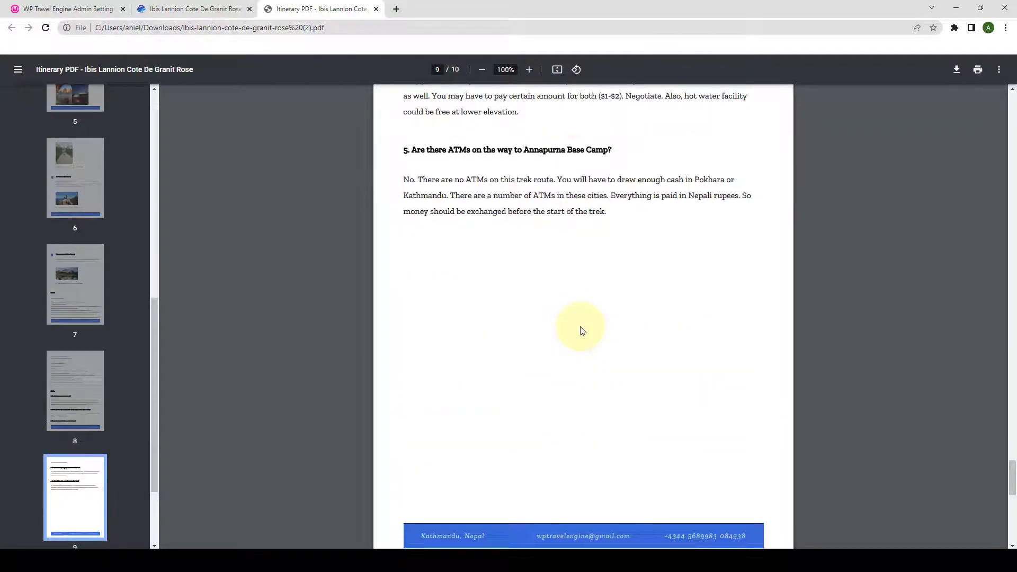
scroll(581, 329, down, 10)
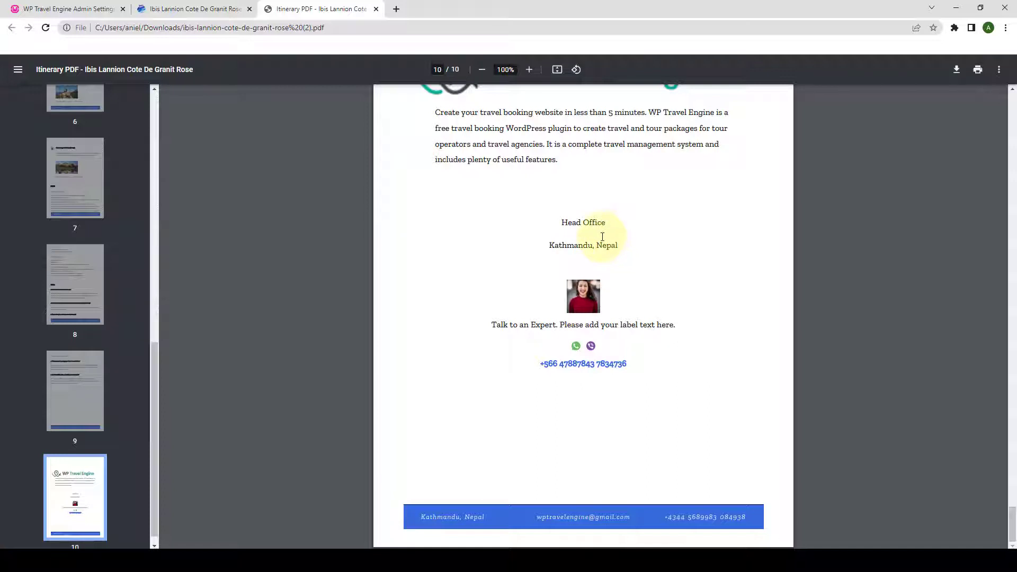
scroll(603, 237, up, 1)
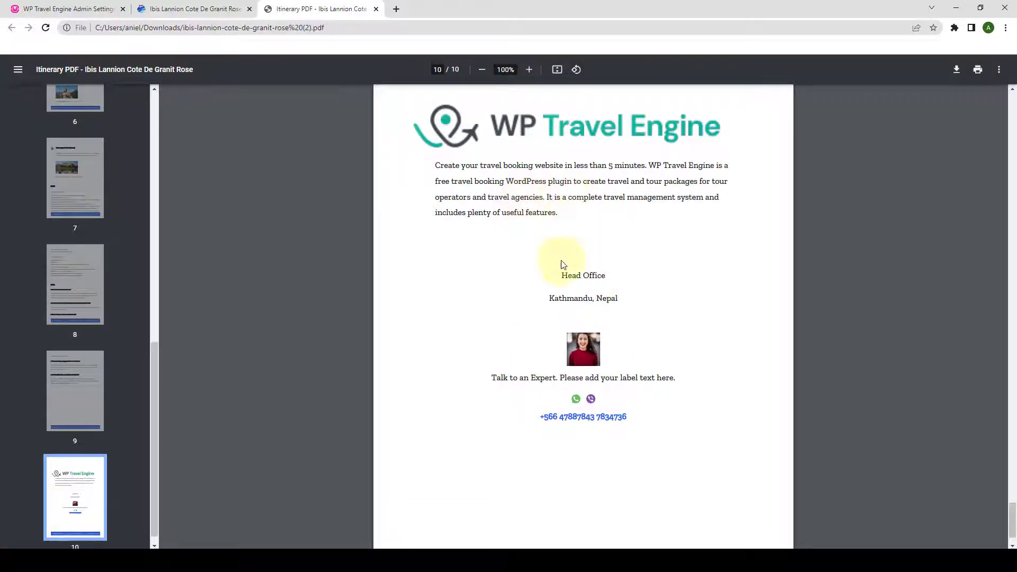
scroll(588, 275, down, 1)
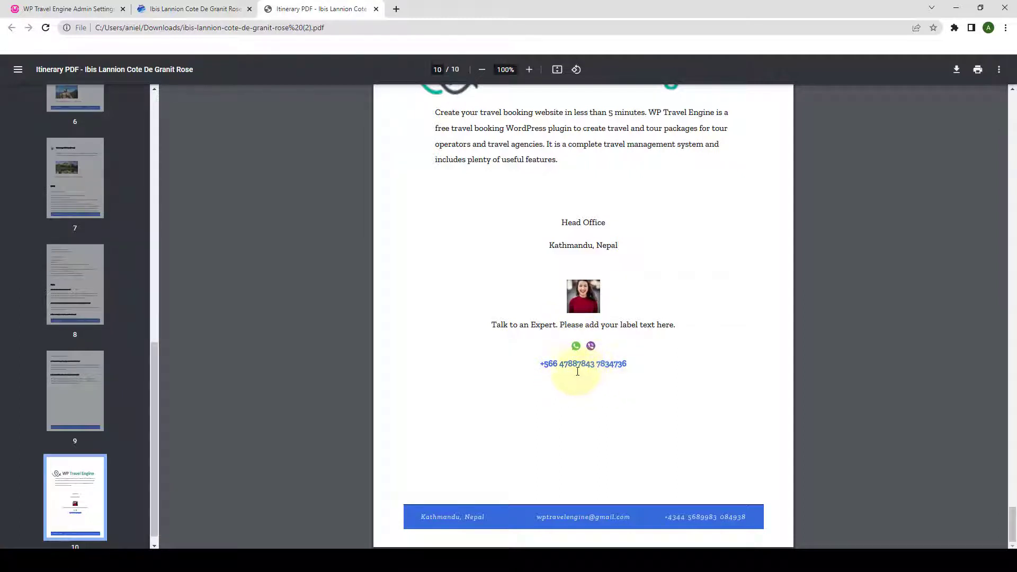
click(376, 9)
Save the Itinerary Downloader settings and open the installed plugins list in a new browser tab
click(106, 7)
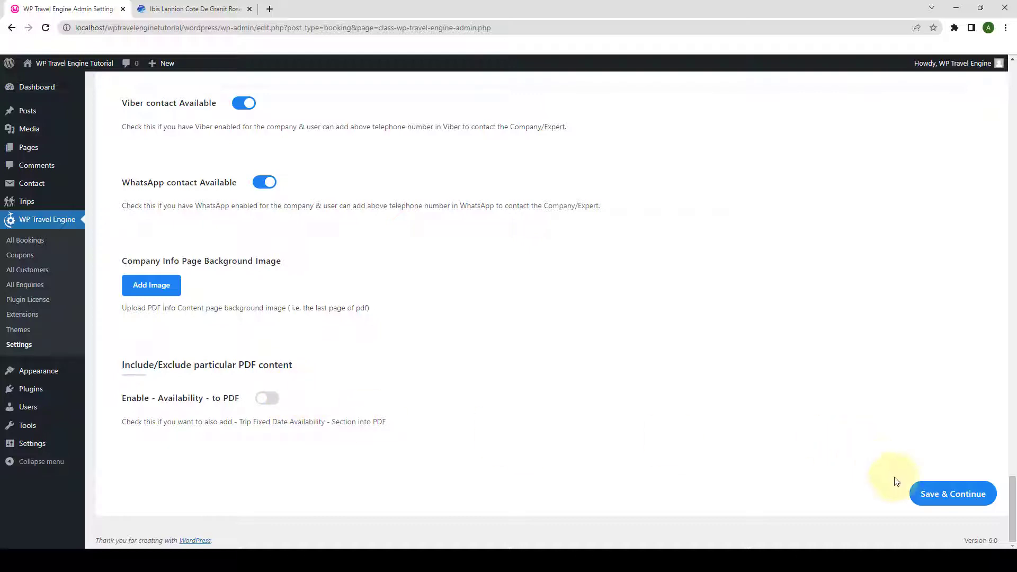
click(951, 499)
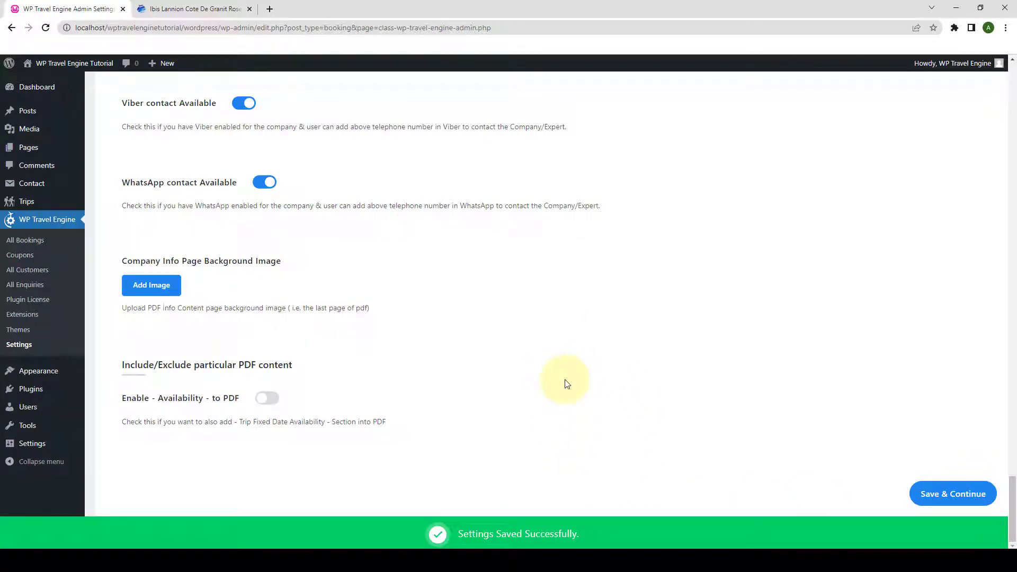
mouse_move(43, 393)
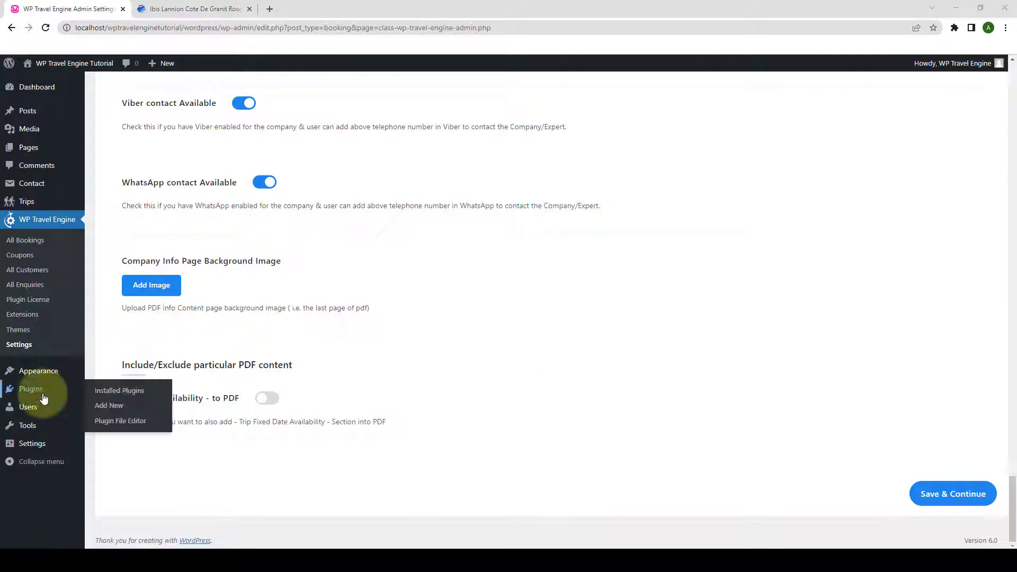
right_click(114, 389)
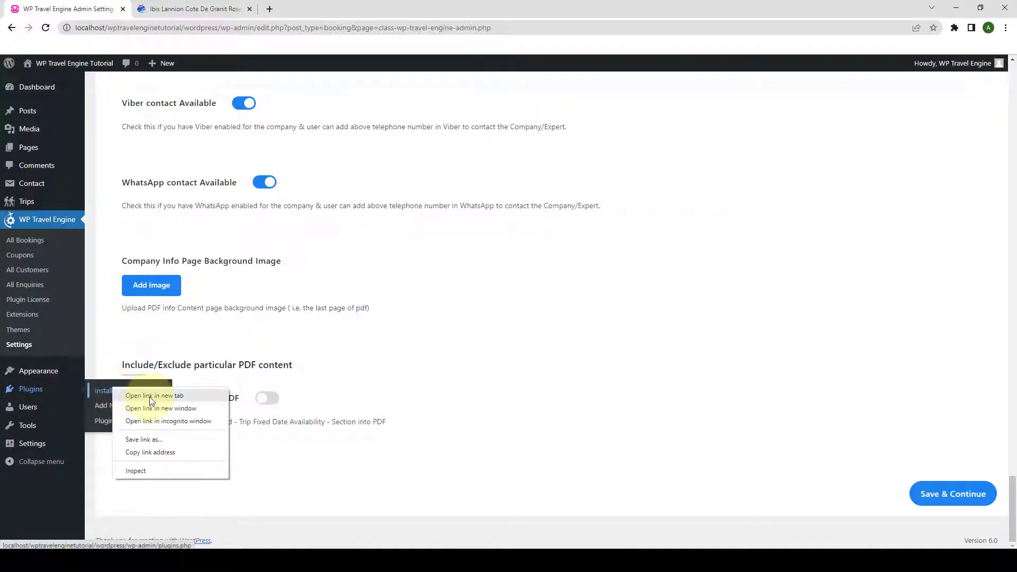
click(150, 396)
click(153, 9)
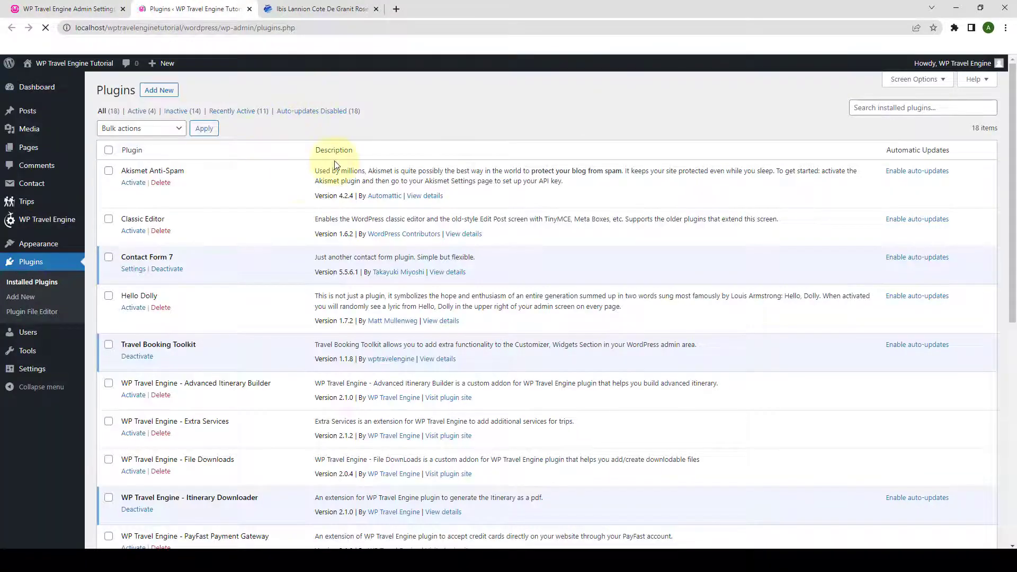
Activate the "WP Travel Engine - Trip Fixed Starting Dates" plugin and check its entry in the plugin list
scroll(265, 259, down, 8)
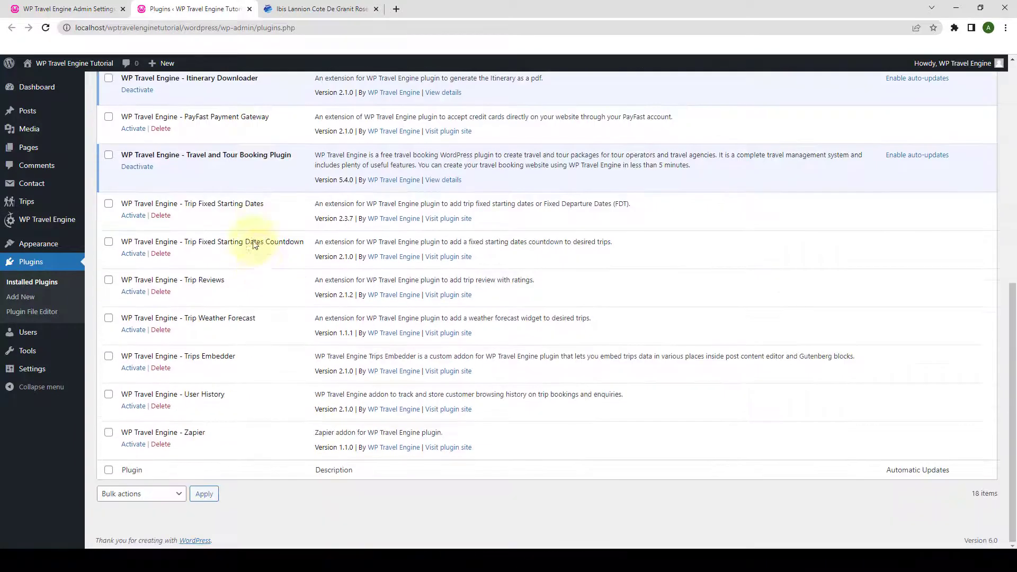
click(135, 216)
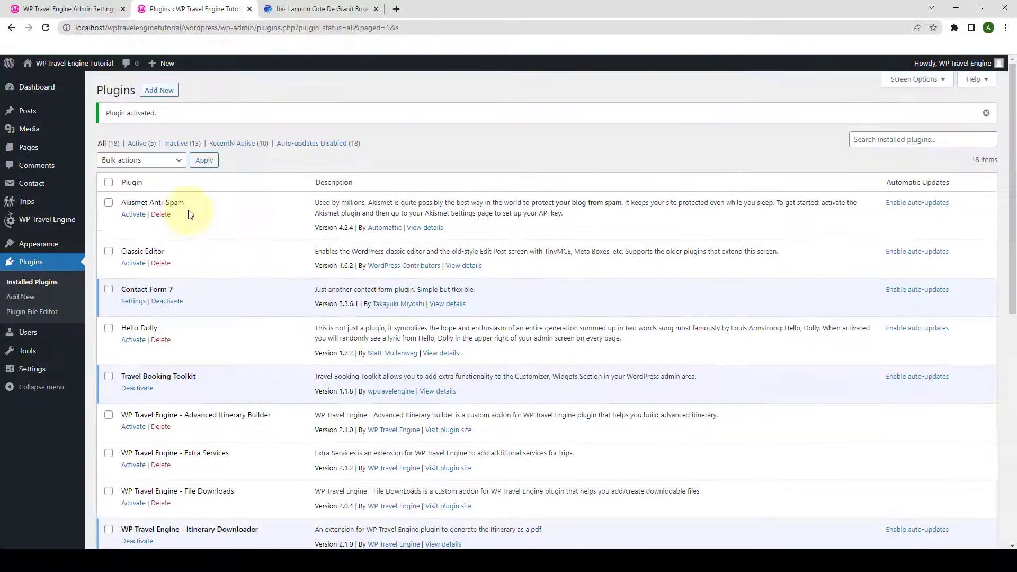
scroll(205, 289, down, 5)
scroll(208, 291, down, 1)
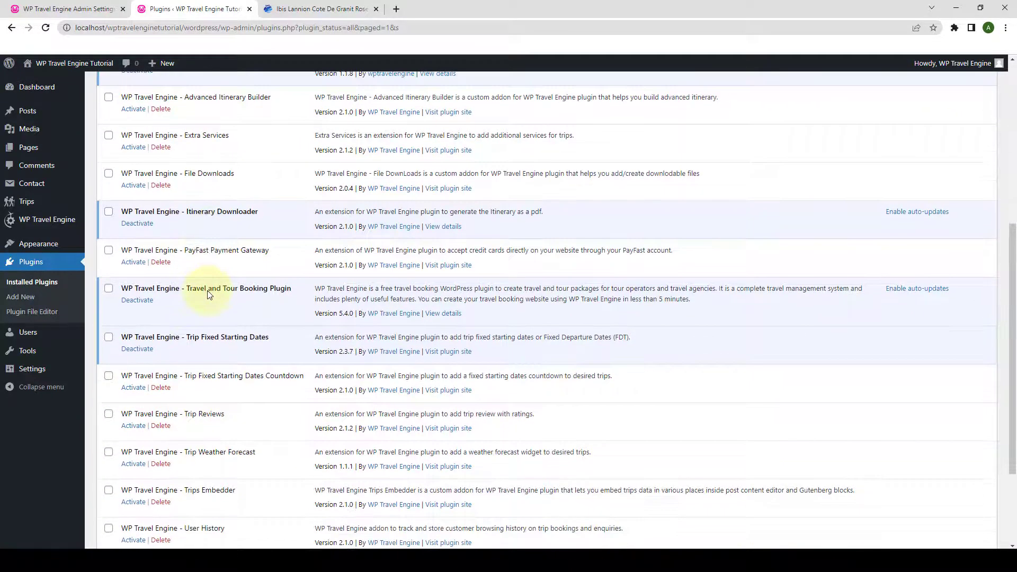
Enable the Availability section for the PDF in the Itinerary Downloader settings and save the settings
click(85, 9)
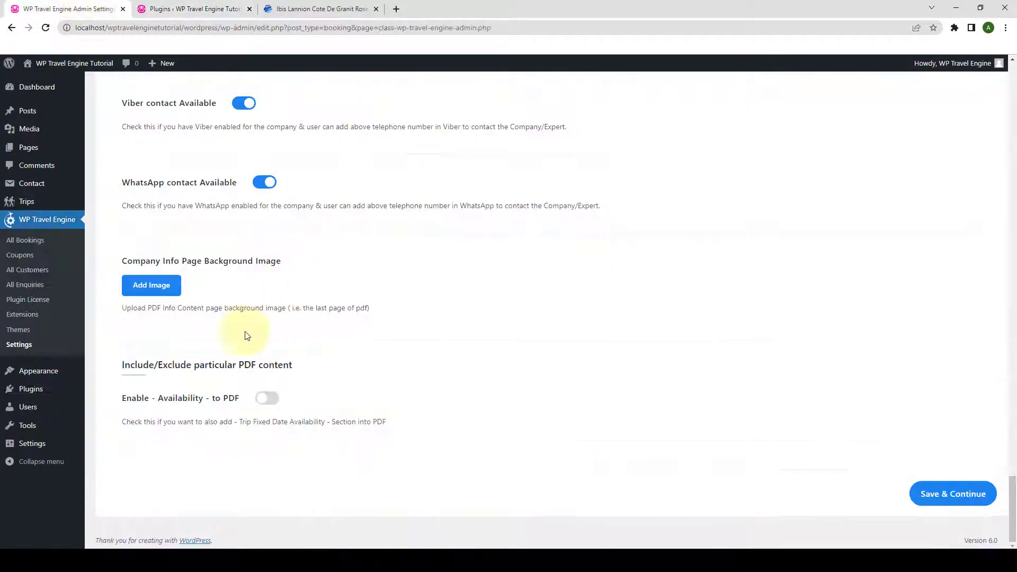
click(269, 399)
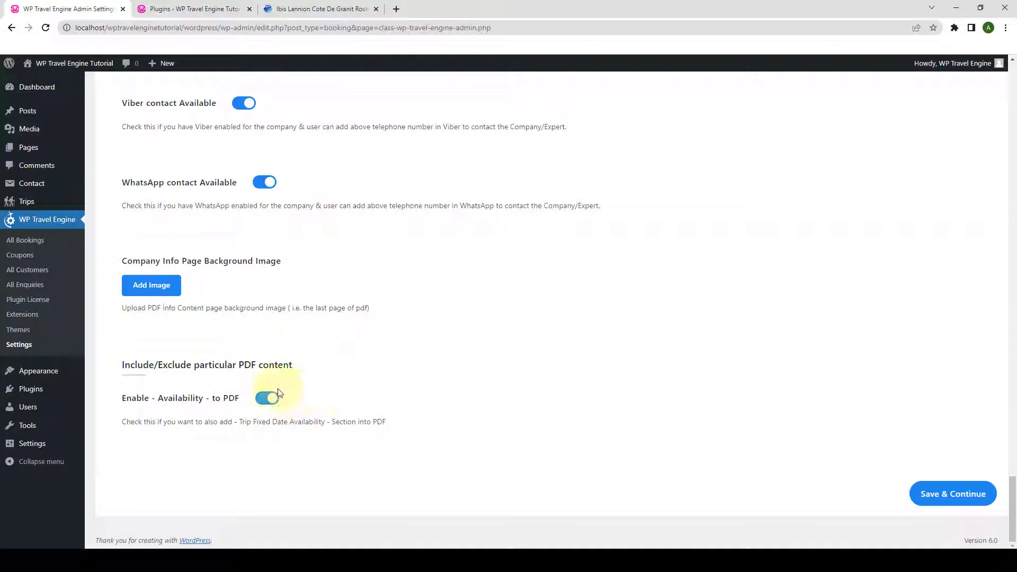
click(936, 498)
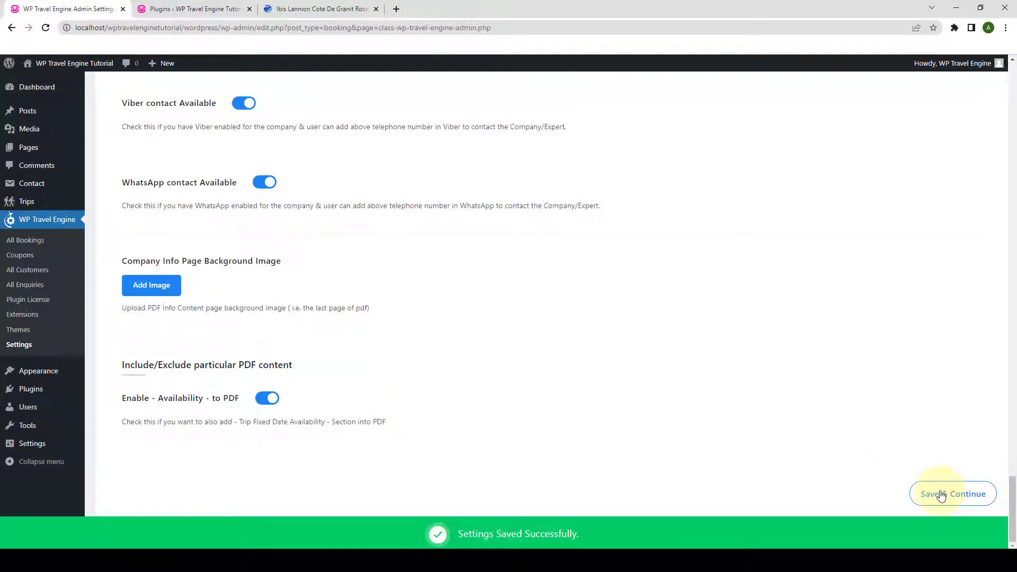
Reload the "Ibis Lannion Cote De Granit Rose" trip page, download its PDF brochure again and open the file
click(318, 9)
scroll(451, 239, up, 5)
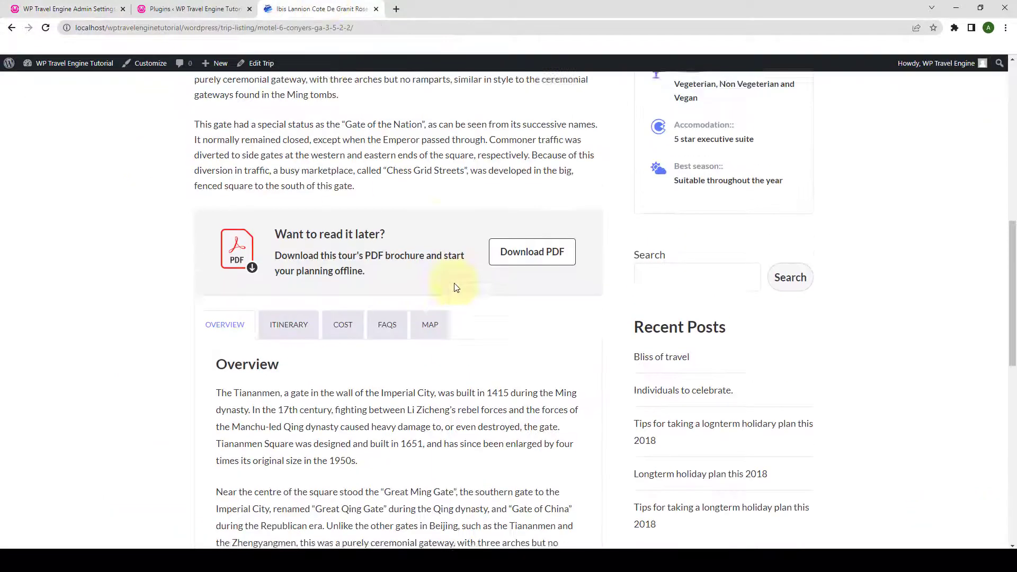
scroll(454, 284, up, 5)
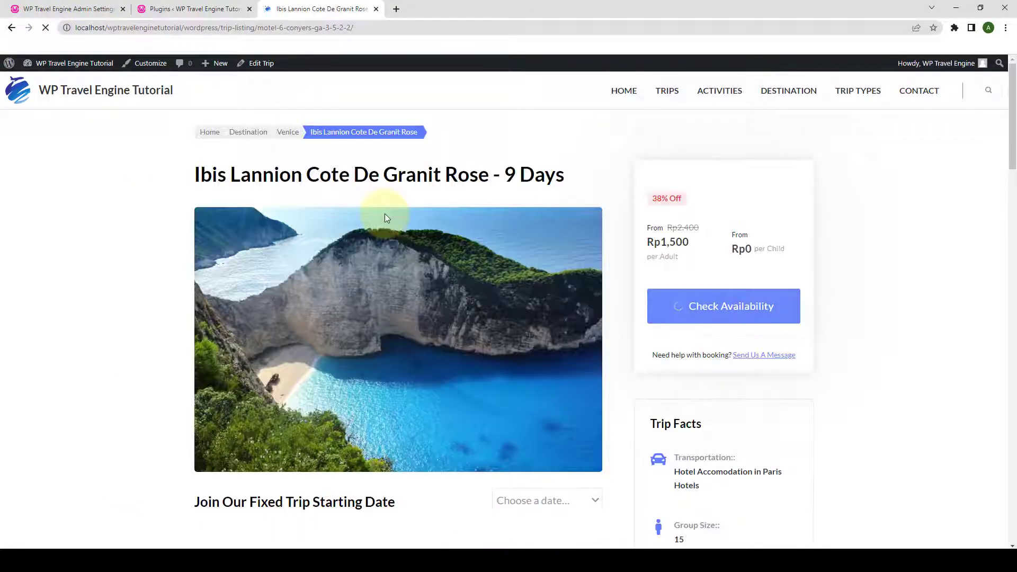
scroll(384, 214, down, 6)
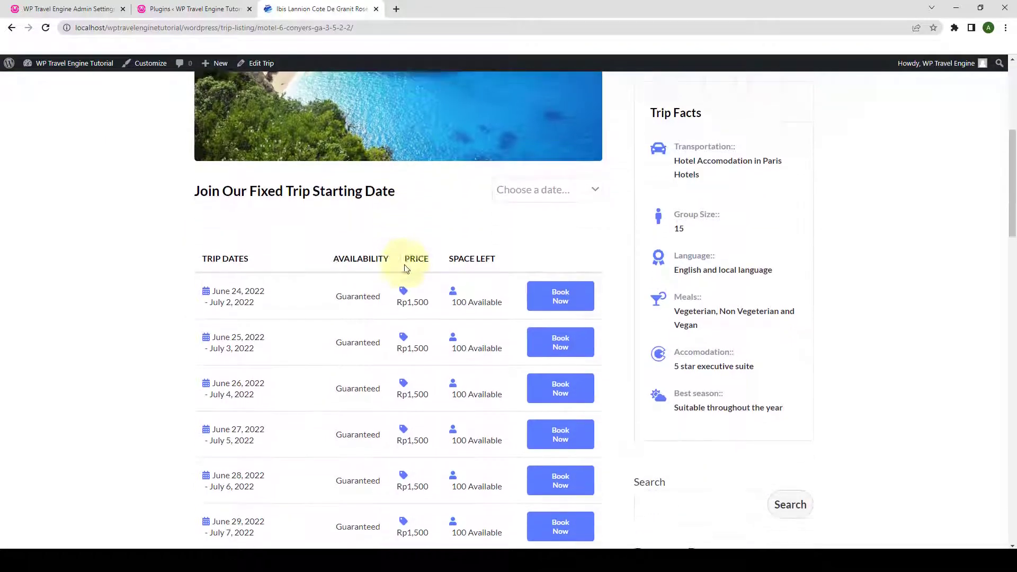
scroll(417, 282, down, 10)
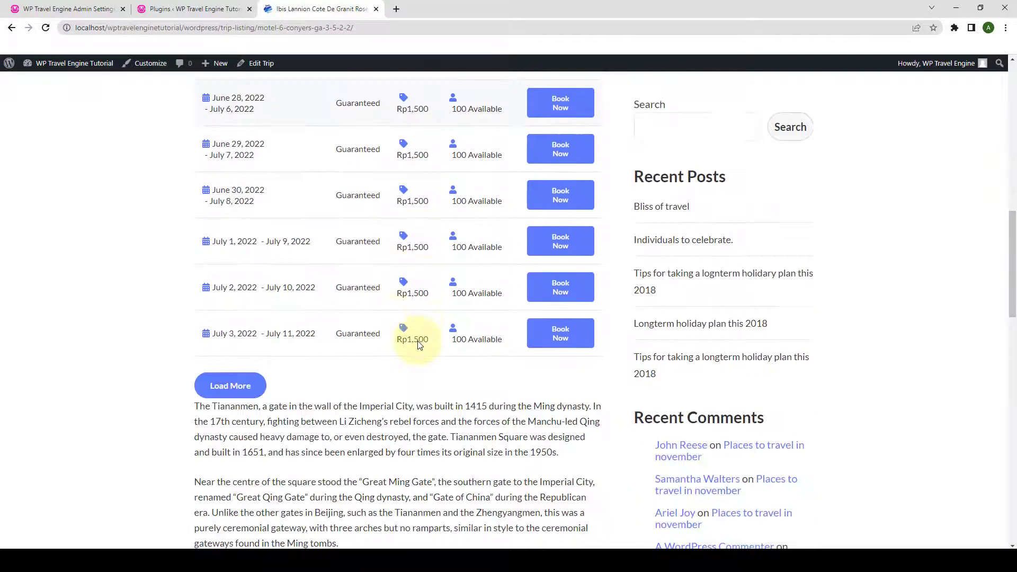
scroll(418, 343, down, 6)
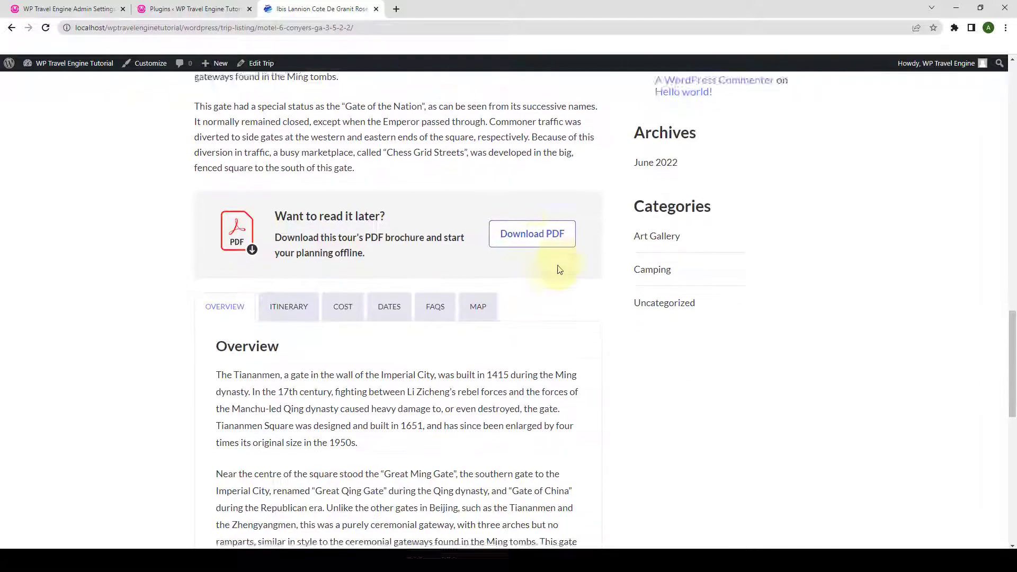
click(553, 232)
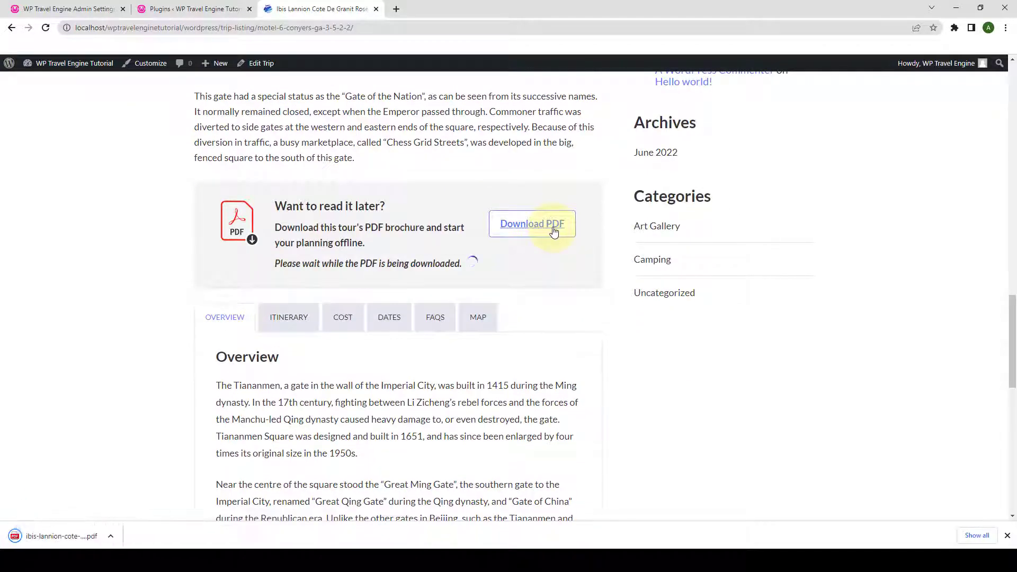
click(53, 535)
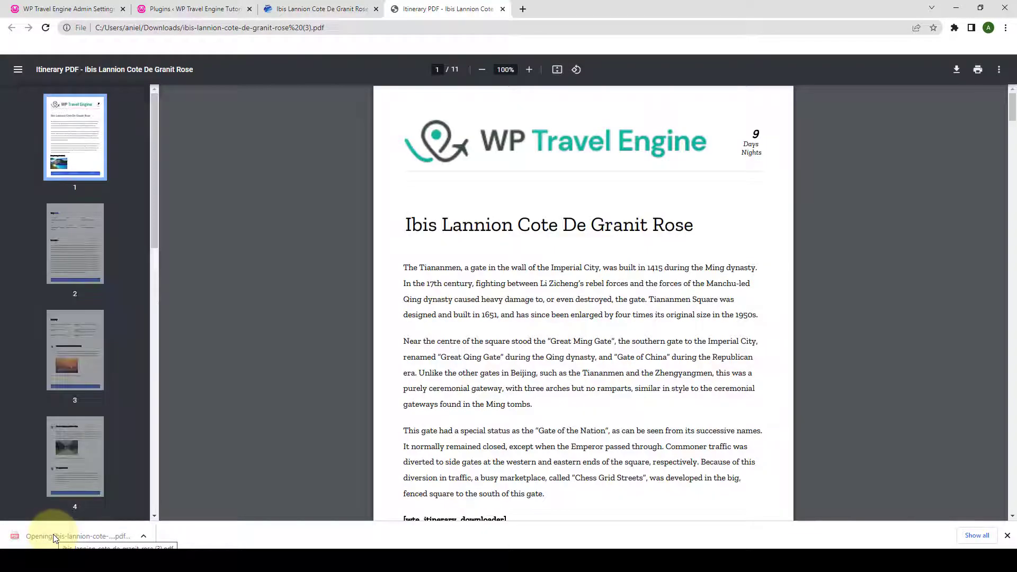
Examine the trip dates and availability tables in the new itinerary PDF, and close the file
scroll(538, 365, down, 5)
scroll(538, 364, down, 20)
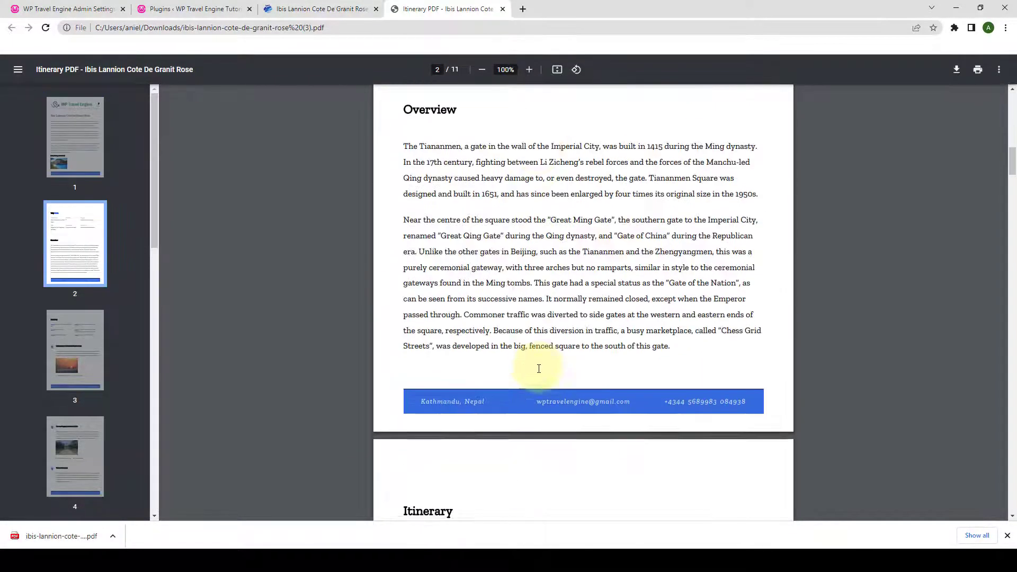
scroll(539, 368, down, 20)
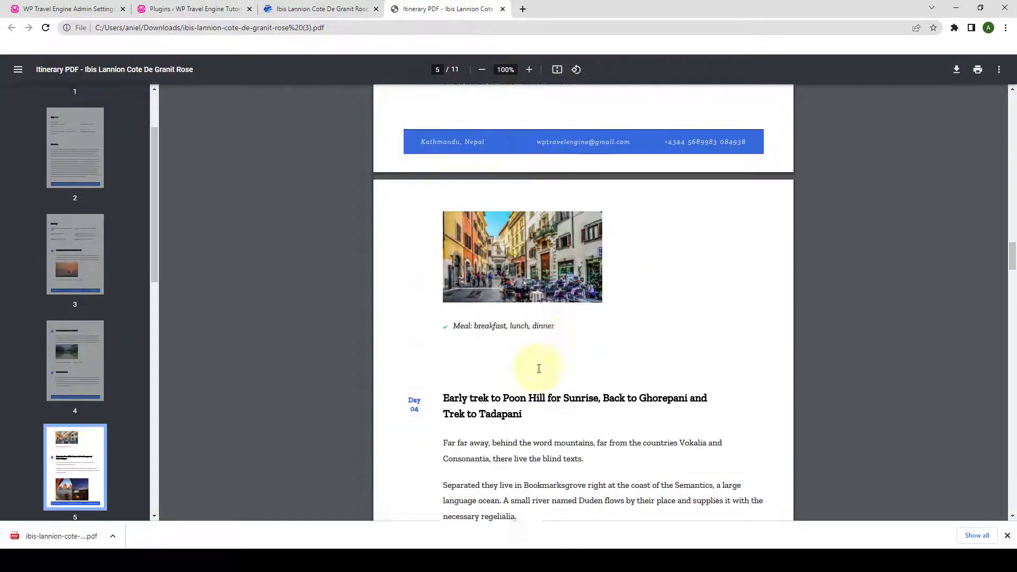
scroll(538, 368, down, 20)
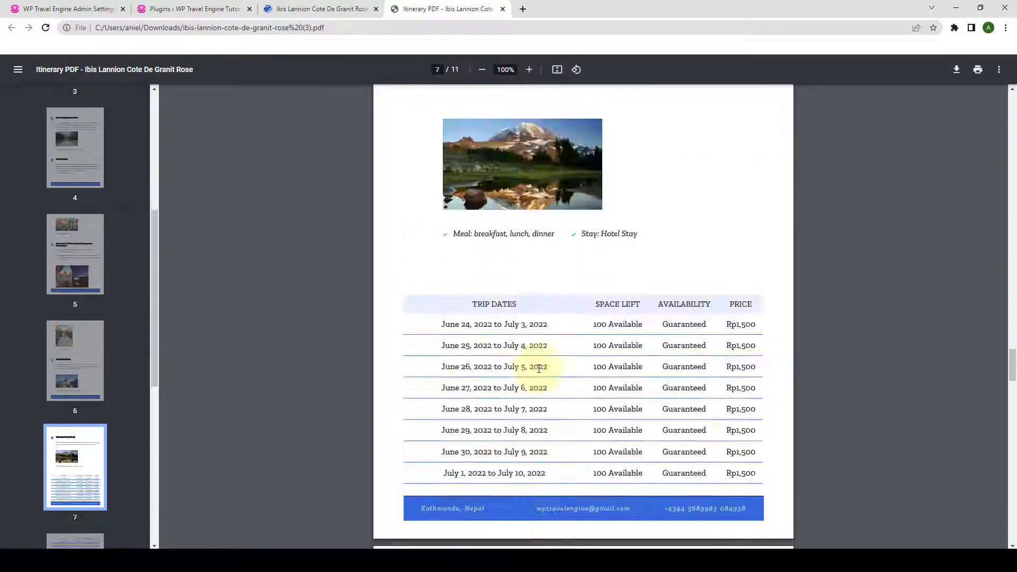
scroll(538, 368, up, 4)
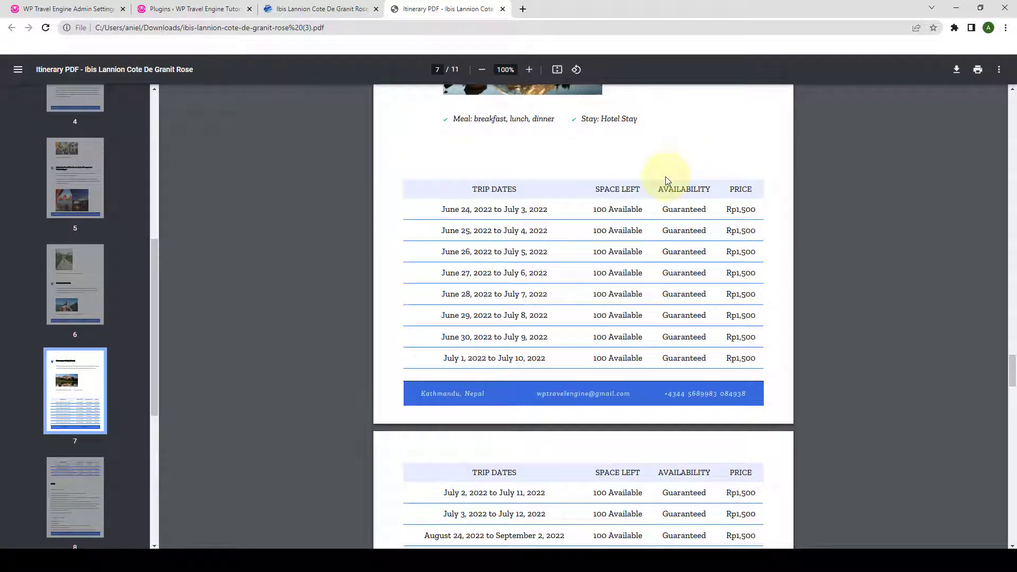
scroll(657, 212, down, 10)
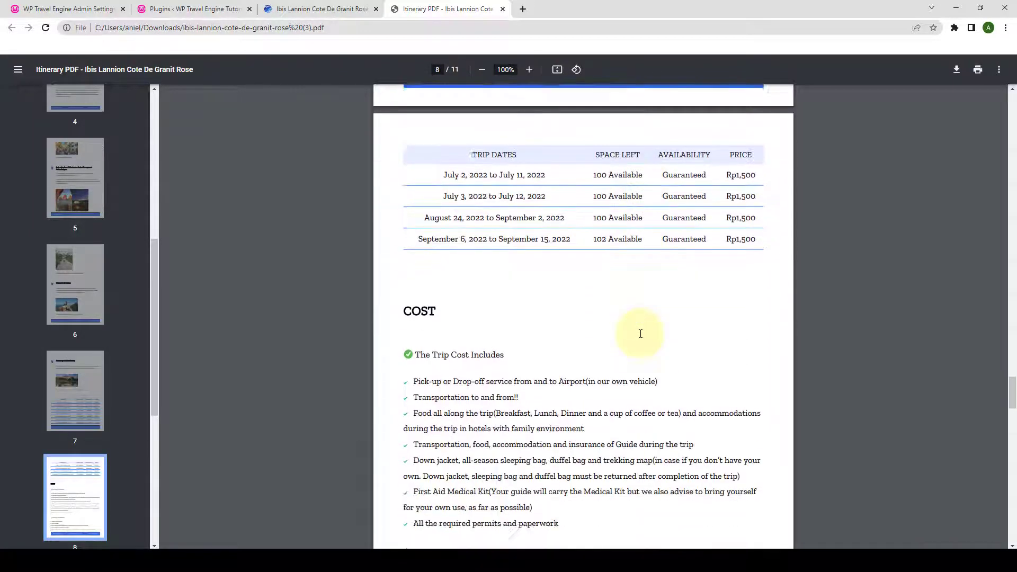
scroll(641, 334, up, 5)
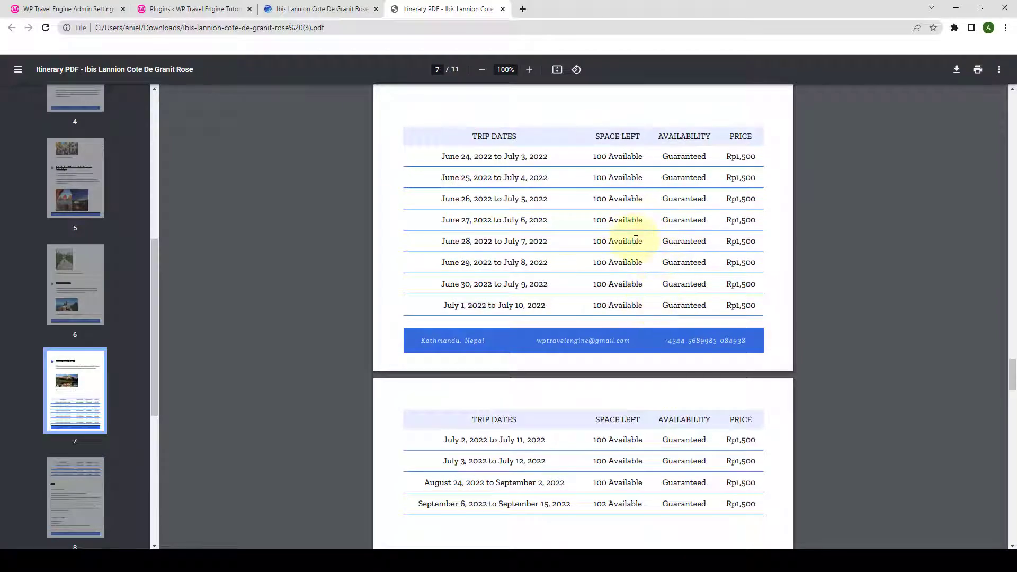
click(503, 9)
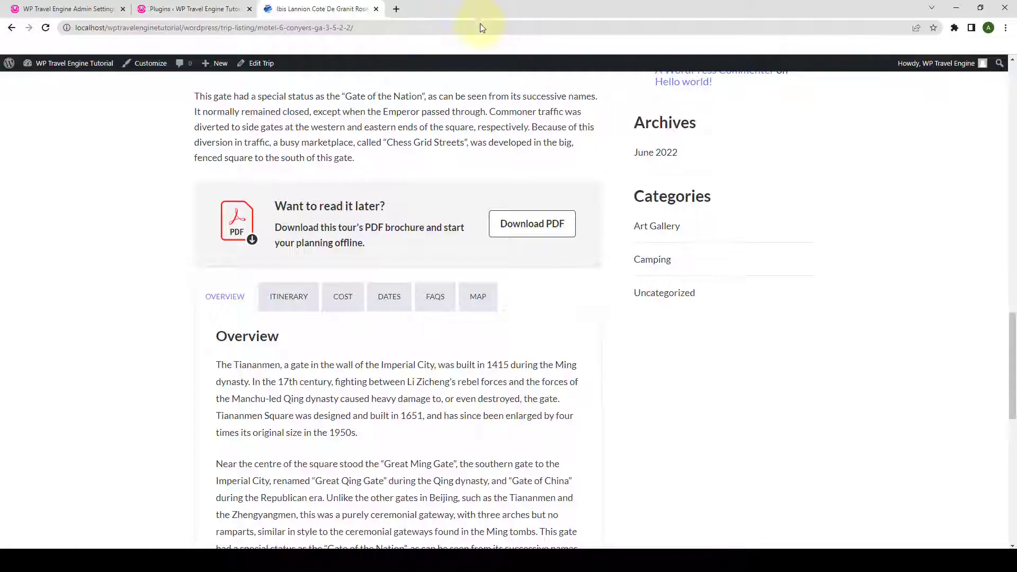
Enable the Popup Email Form in the main settings of the Itinerary Downloader and save the settings
click(84, 12)
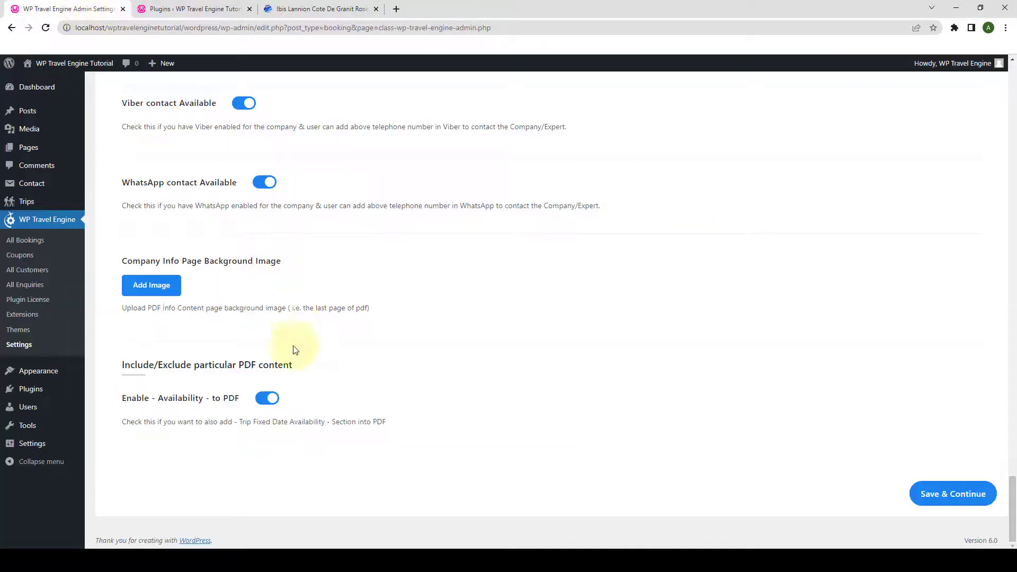
scroll(295, 360, up, 1)
scroll(295, 366, up, 20)
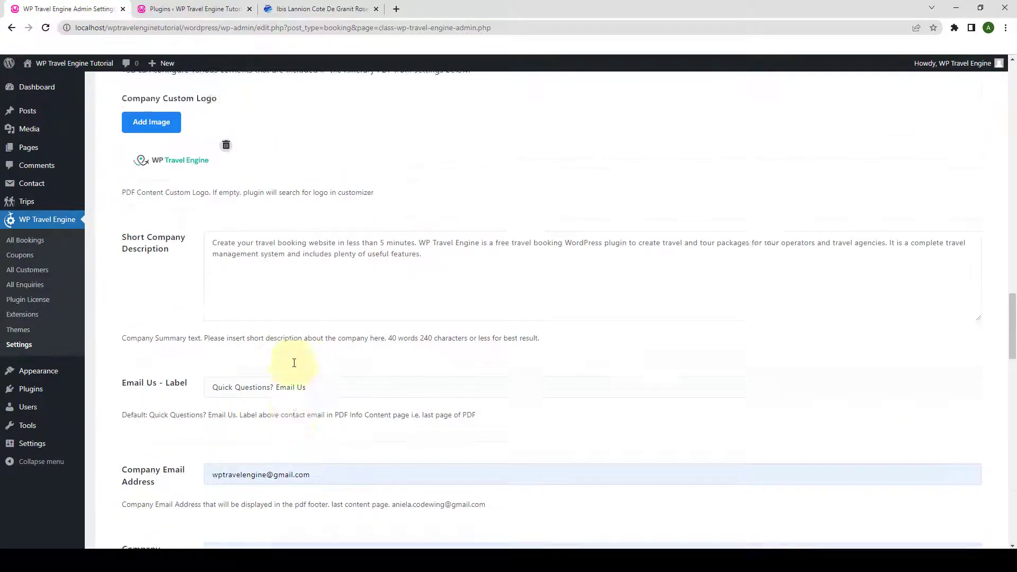
scroll(294, 364, up, 20)
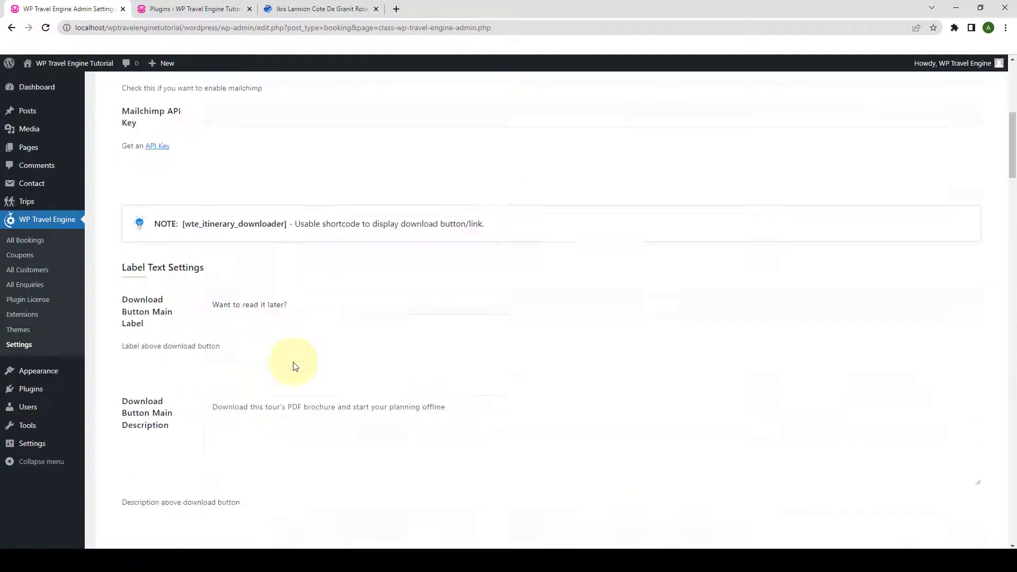
scroll(295, 366, down, 3)
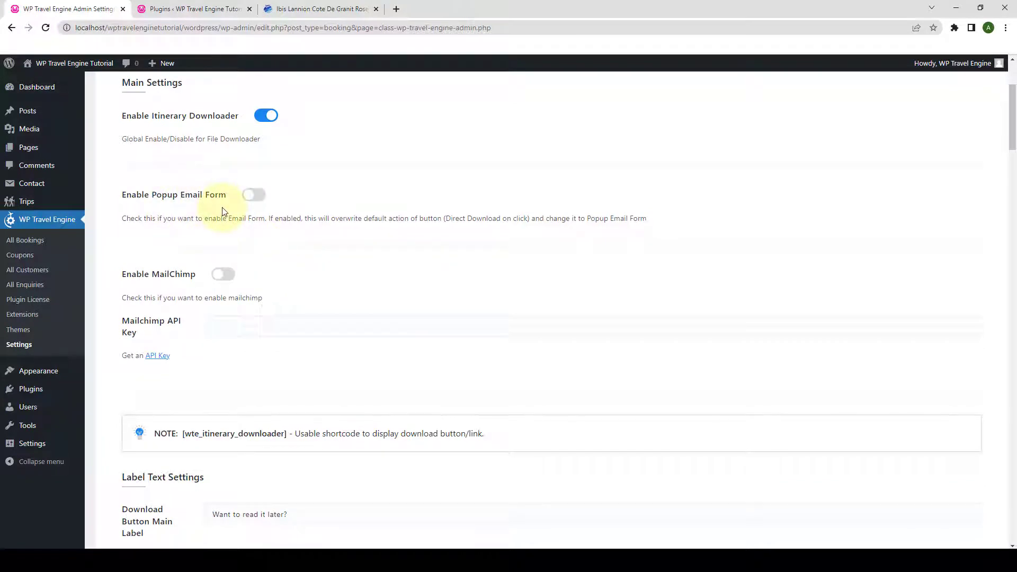
click(259, 199)
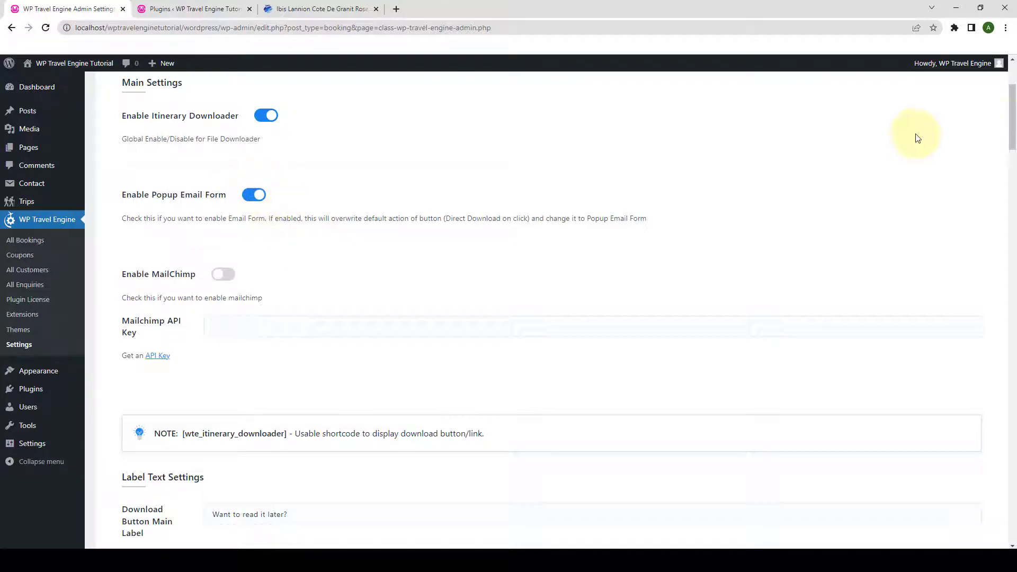
drag(1012, 133, 1012, 532)
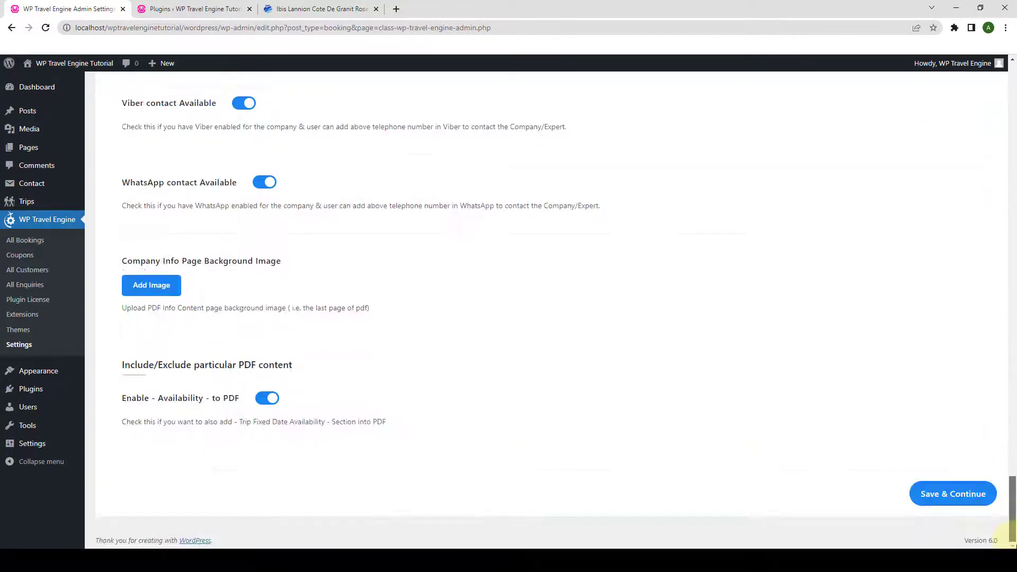
click(961, 495)
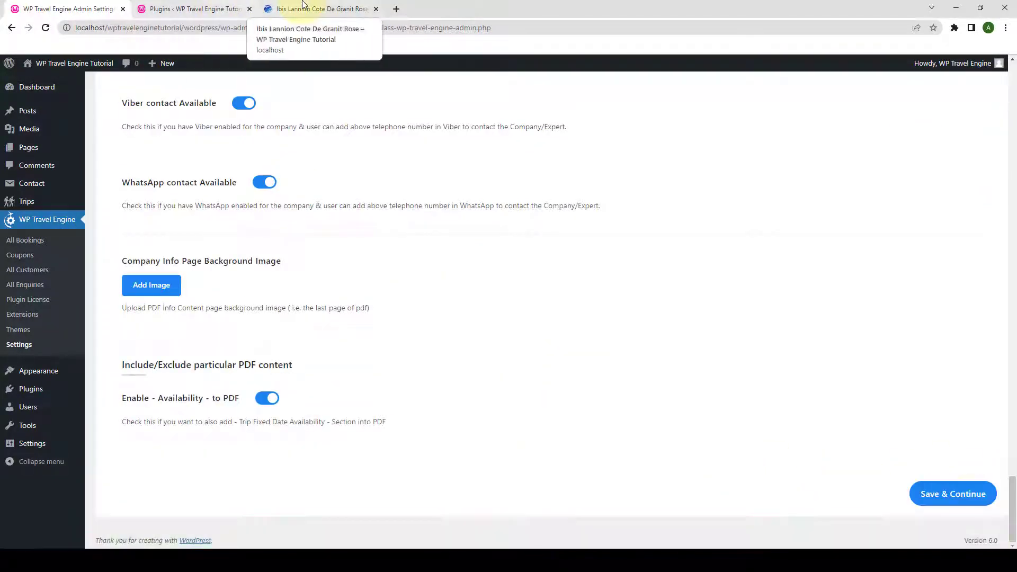
Reload the "Ibis Lannion Cote De Granit Rose" trip page, open the Download PDF email form and close it after viewing
click(318, 8)
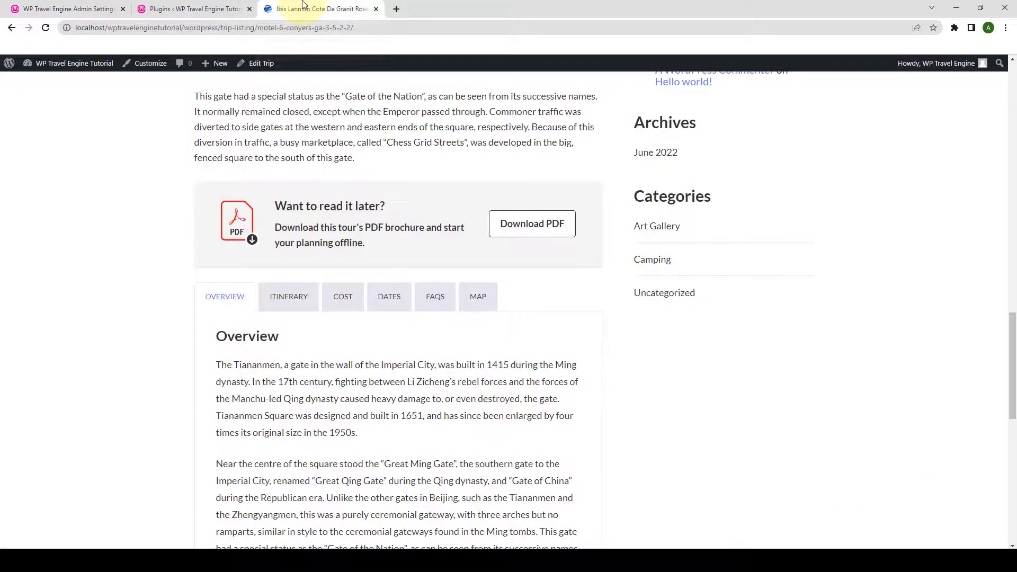
click(45, 28)
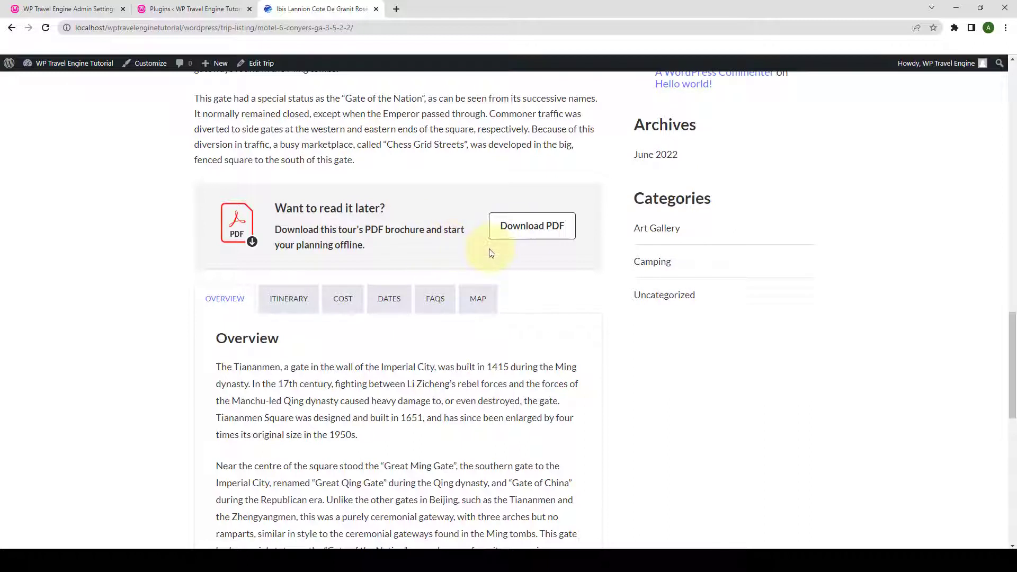
click(532, 227)
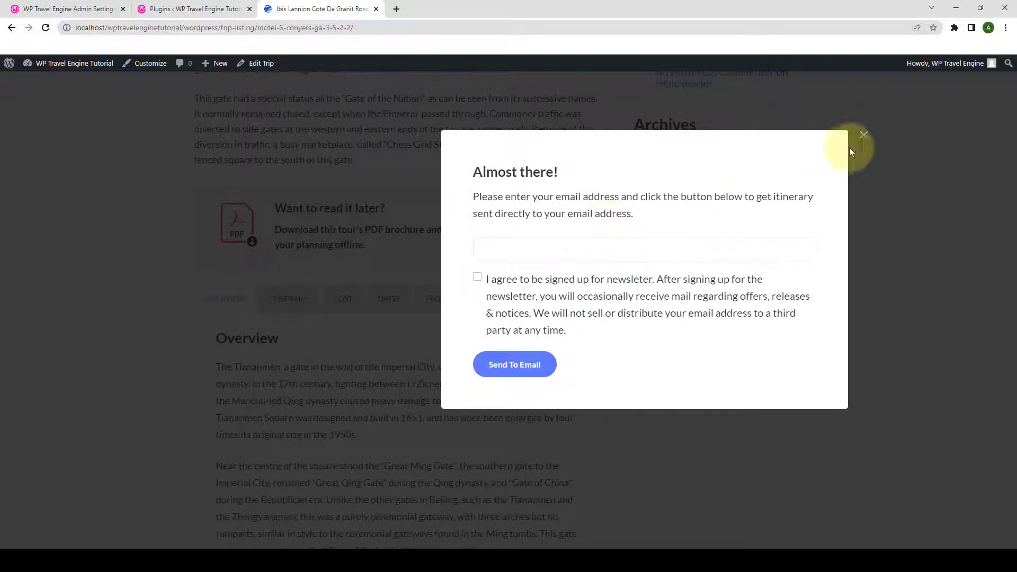
click(864, 136)
Review the MailChimp and download button label settings, comparing the label and description texts with the download box on the trip page
click(69, 9)
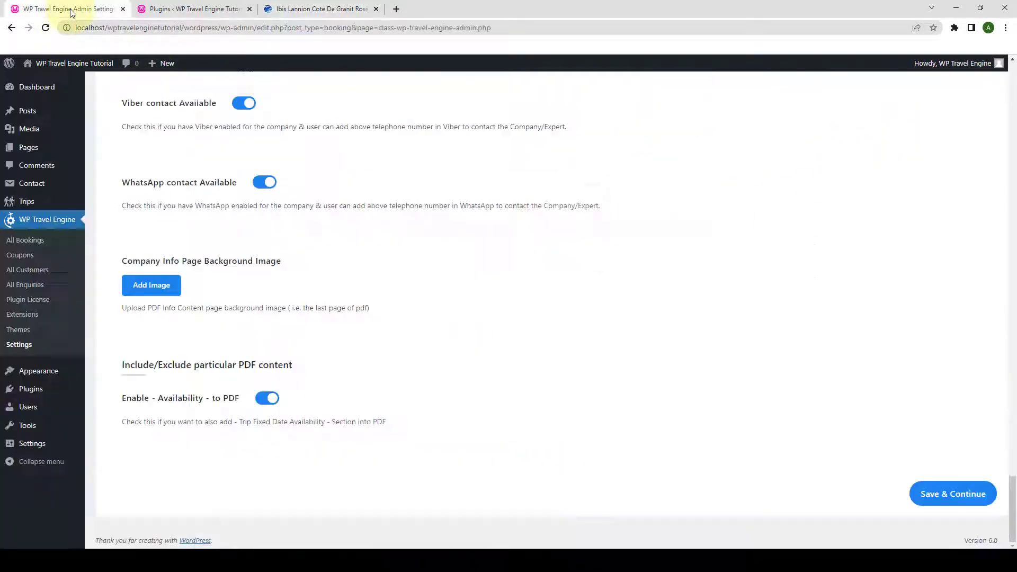
scroll(344, 323, up, 4)
drag(1012, 485, 1008, 130)
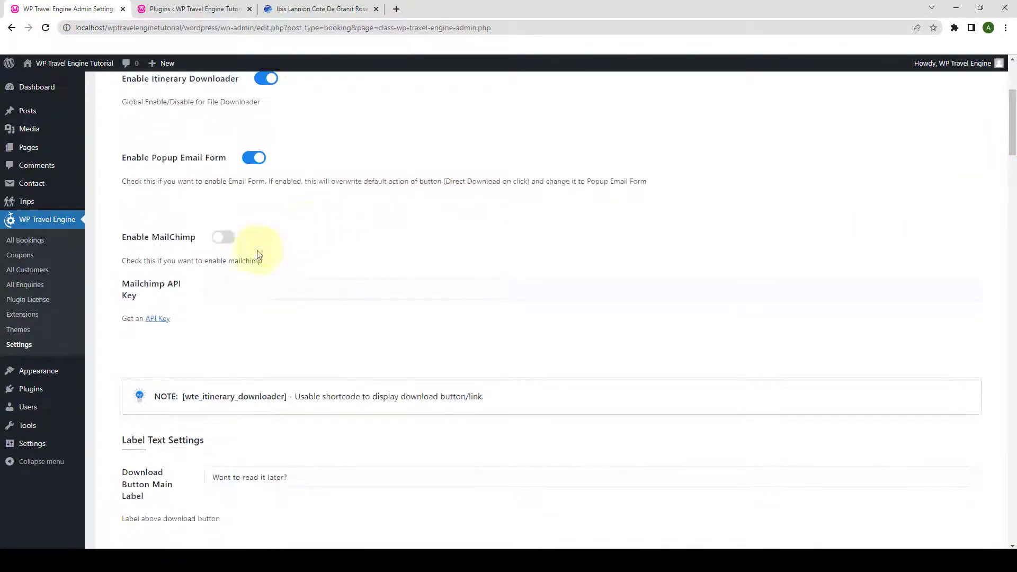
scroll(201, 249, down, 1)
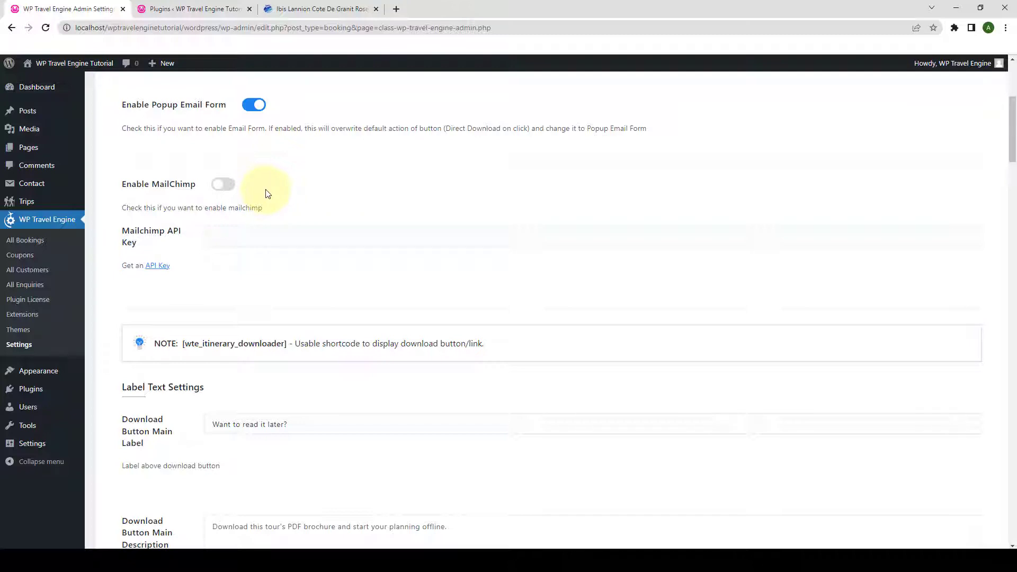
scroll(266, 193, down, 2)
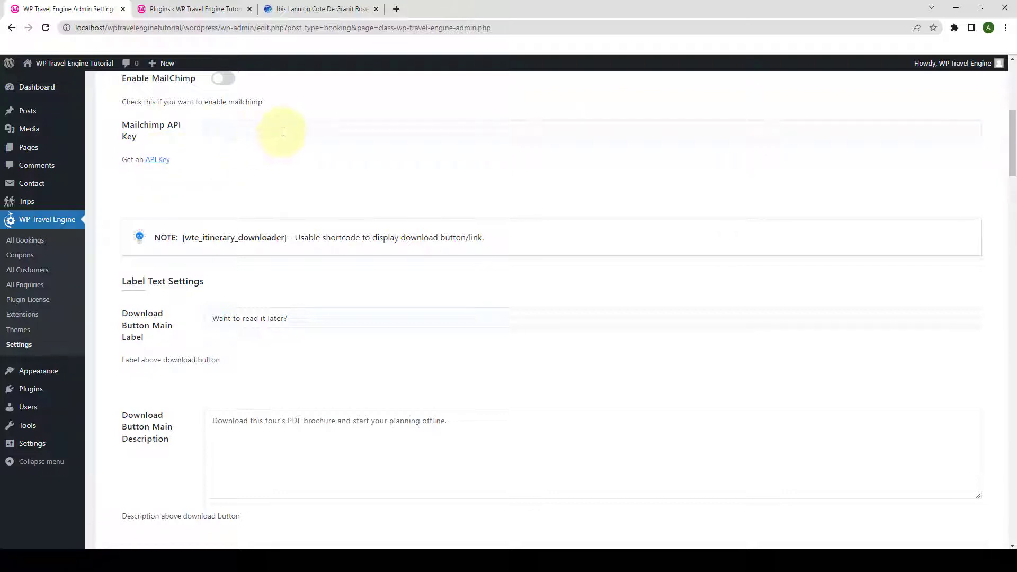
scroll(256, 141, down, 3)
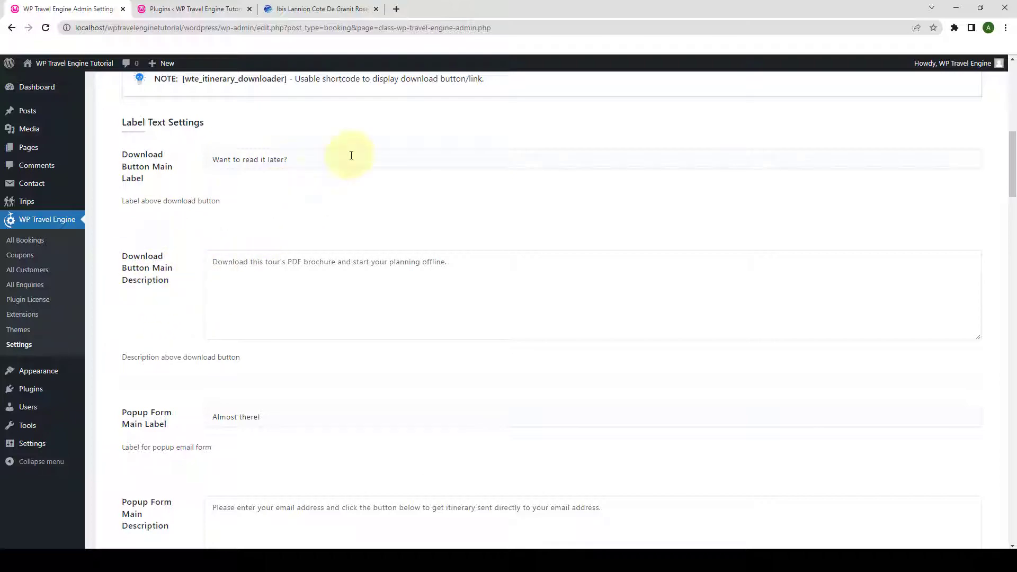
click(317, 8)
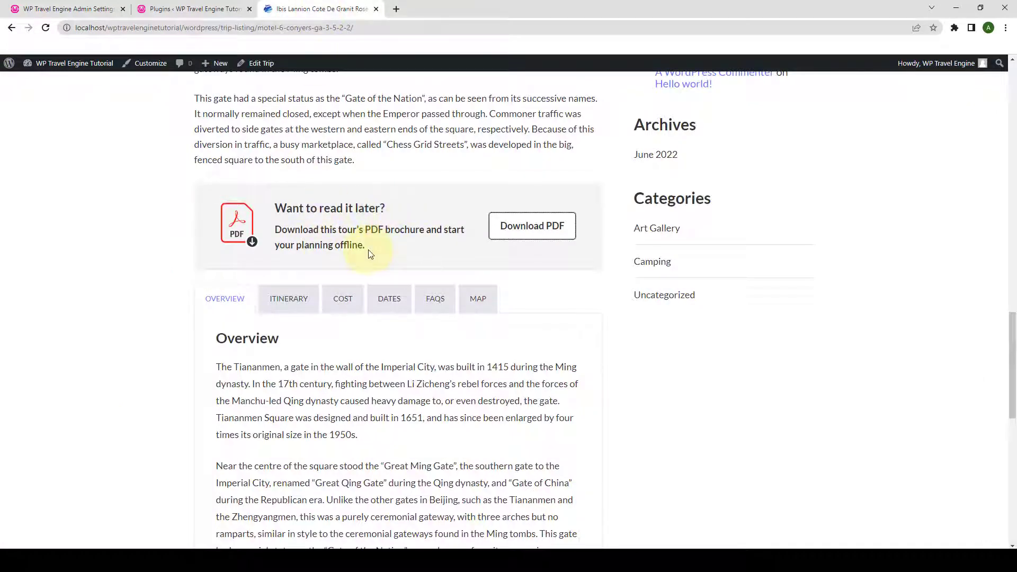
click(102, 7)
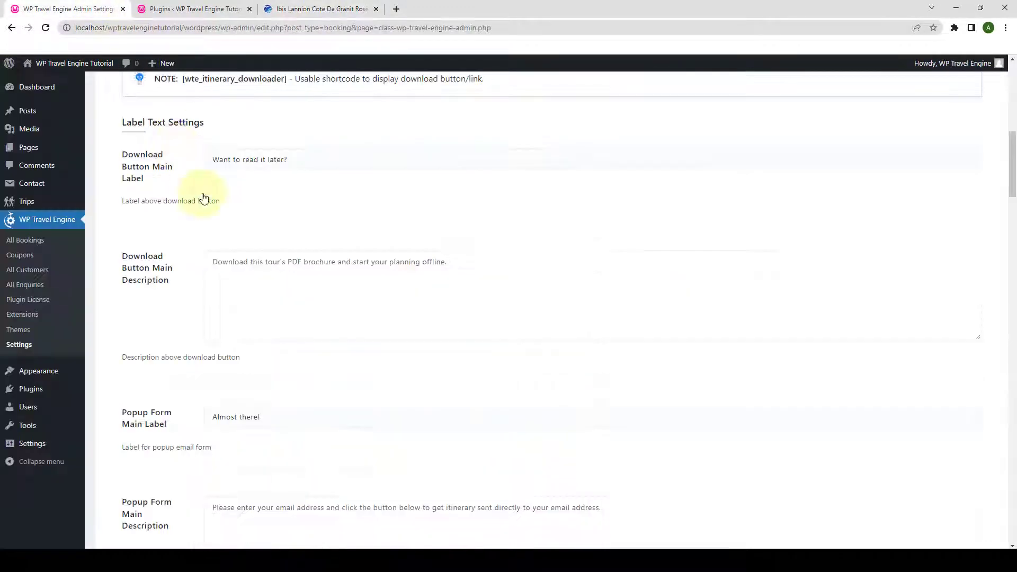
Compare the Popup Form label, description and User Consent settings with the email form on the trip page
scroll(297, 328, down, 4)
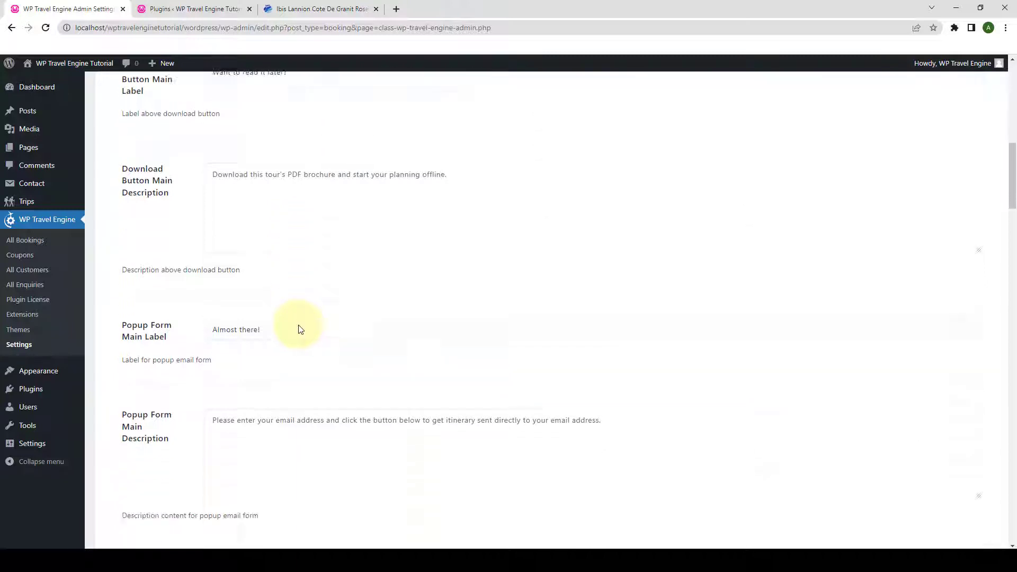
scroll(299, 326, down, 1)
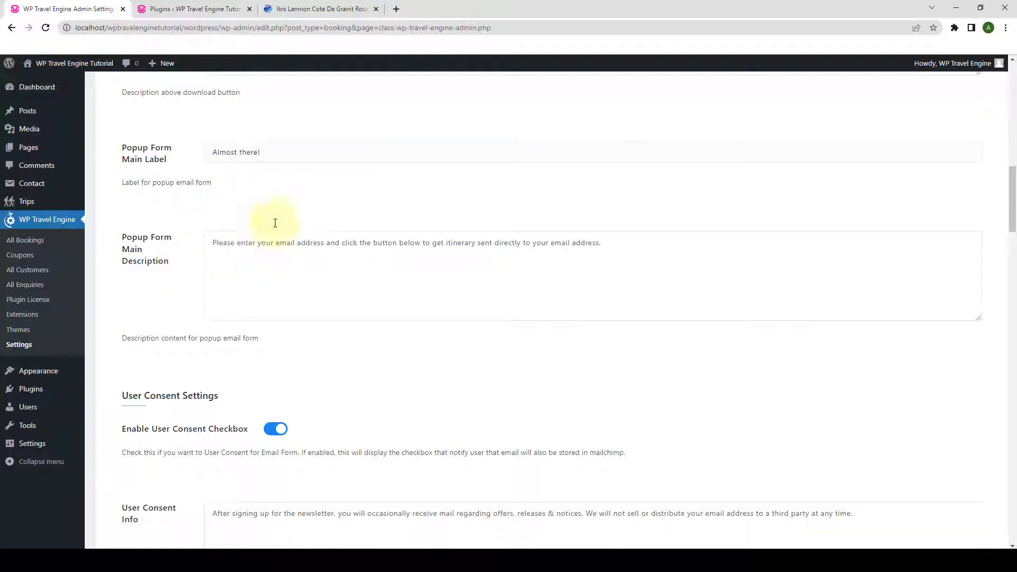
click(299, 9)
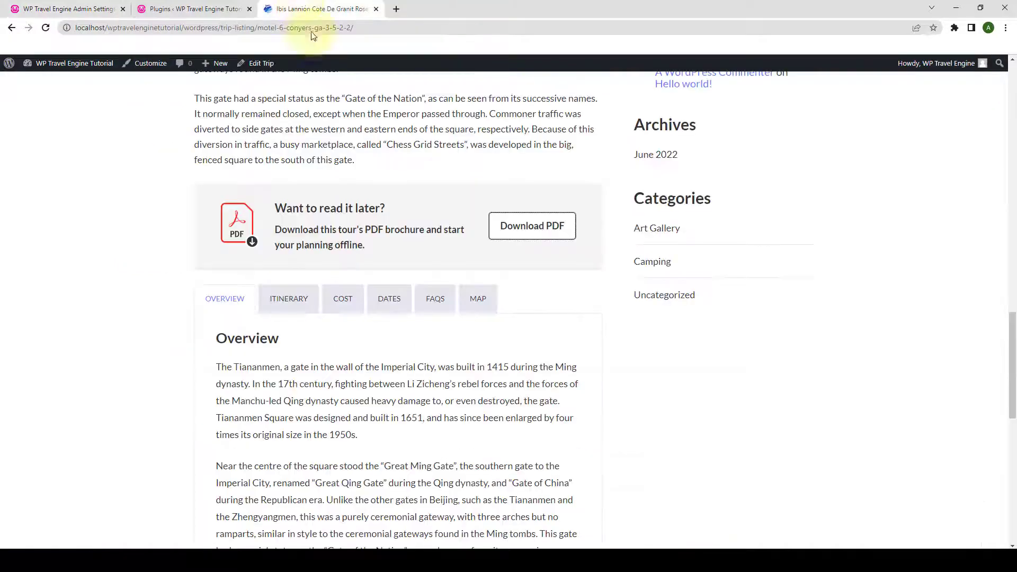
click(520, 230)
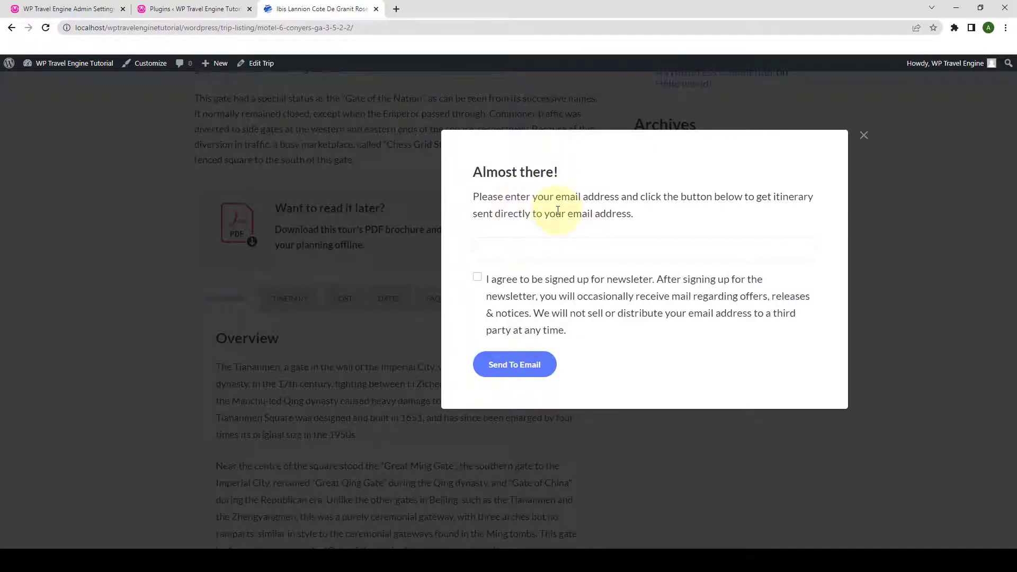
click(75, 5)
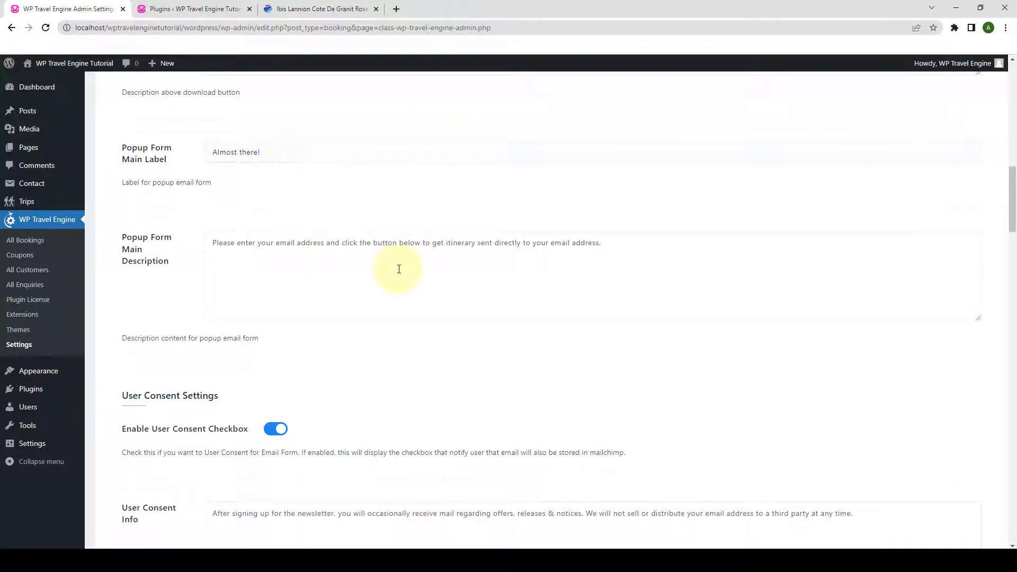
scroll(399, 269, down, 5)
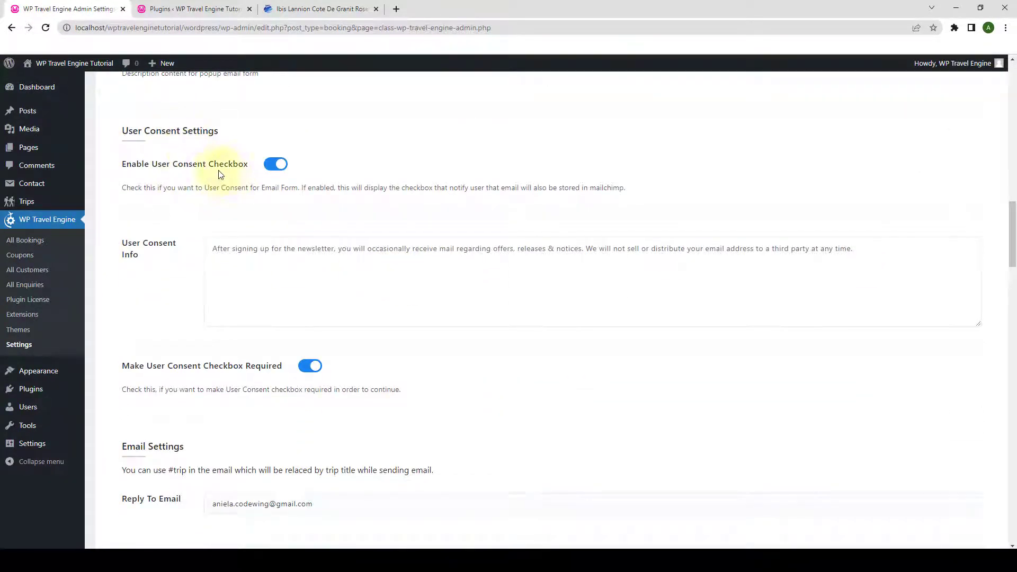
click(318, 8)
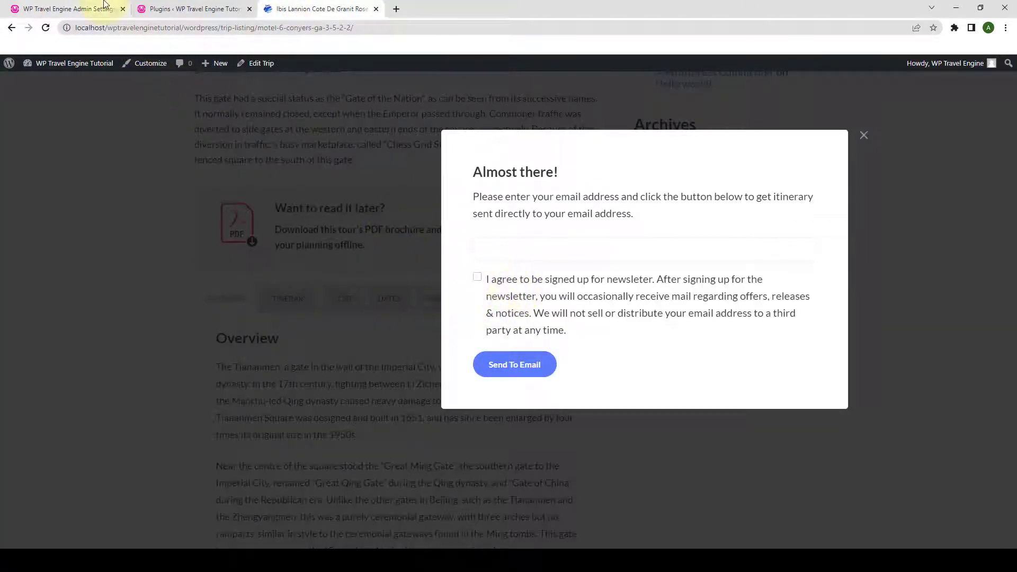
click(69, 9)
Disable the User Consent Checkbox in the Itinerary Downloader settings and save the settings
click(275, 164)
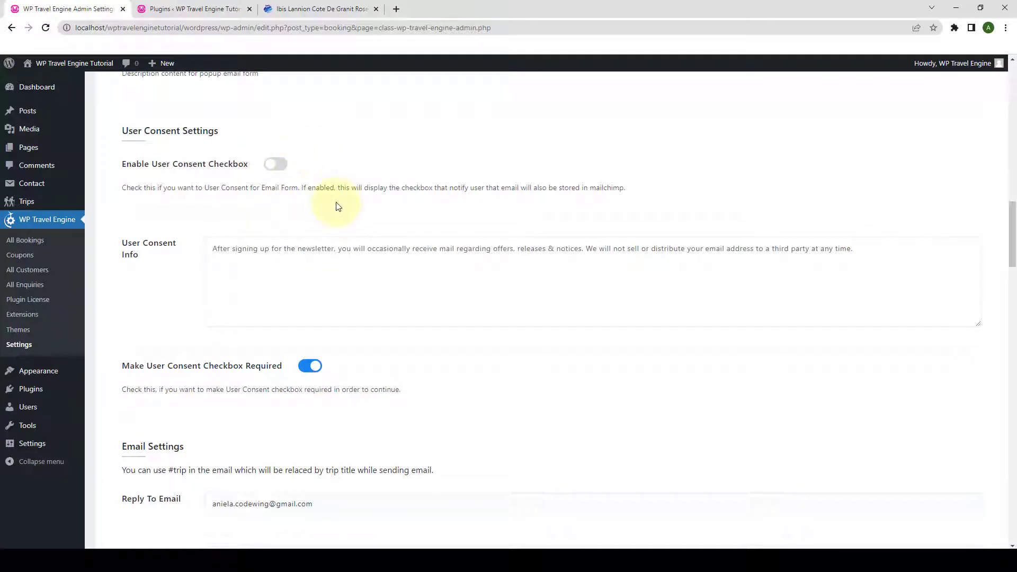
drag(1010, 208, 1013, 501)
click(949, 485)
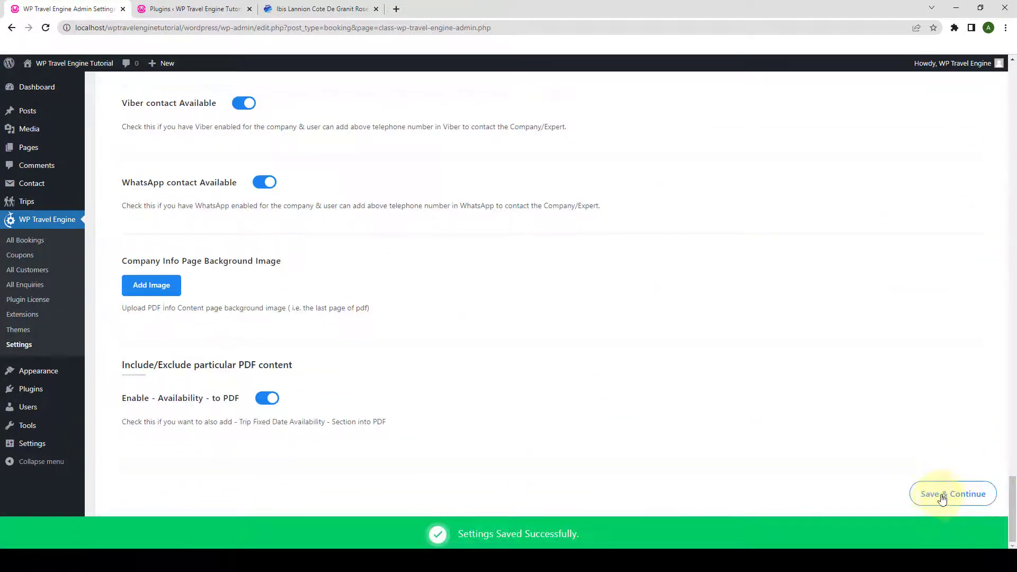
Reload the trip page and reopen the Download PDF email form to check its consent section
click(324, 8)
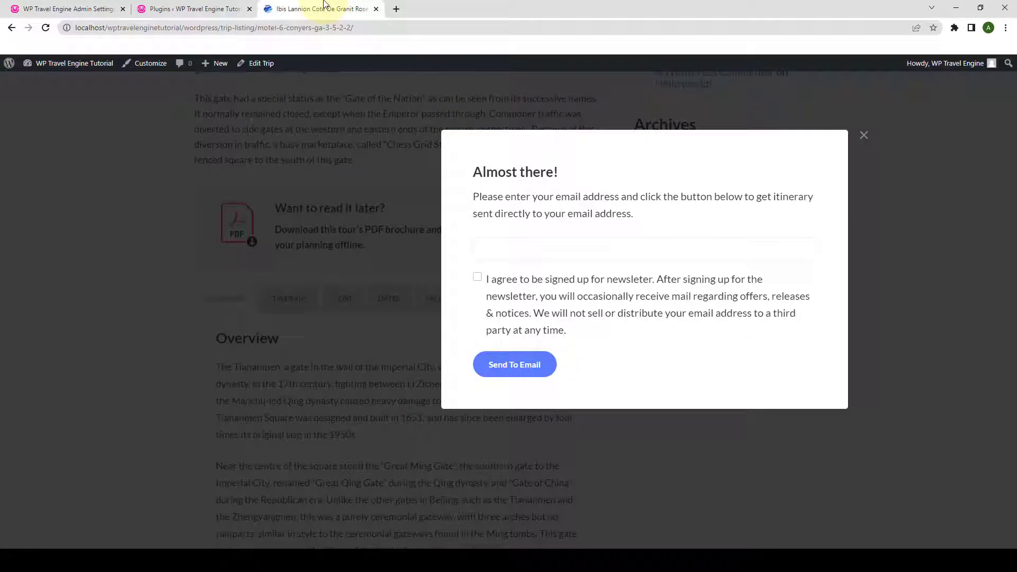
click(46, 31)
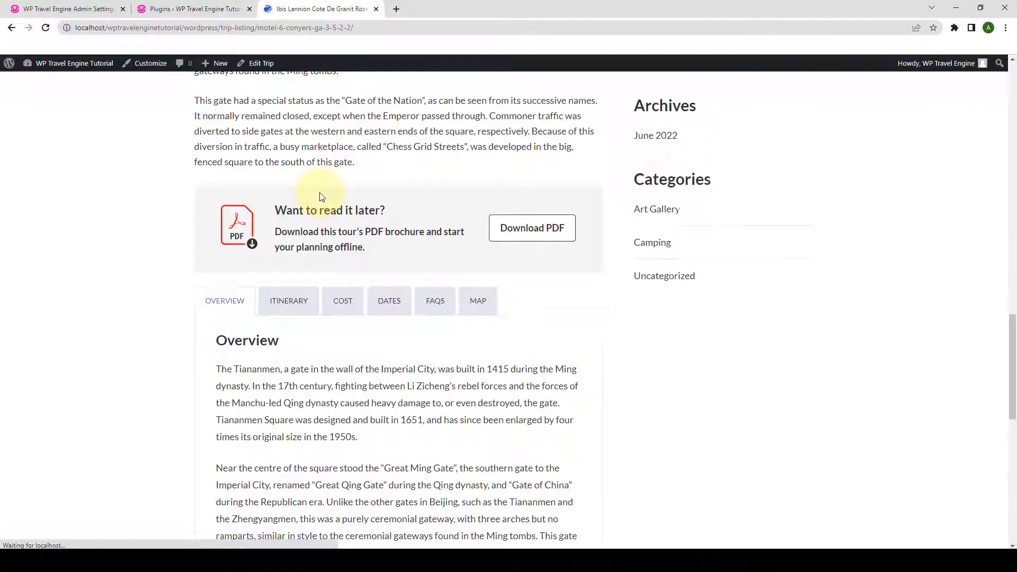
click(553, 234)
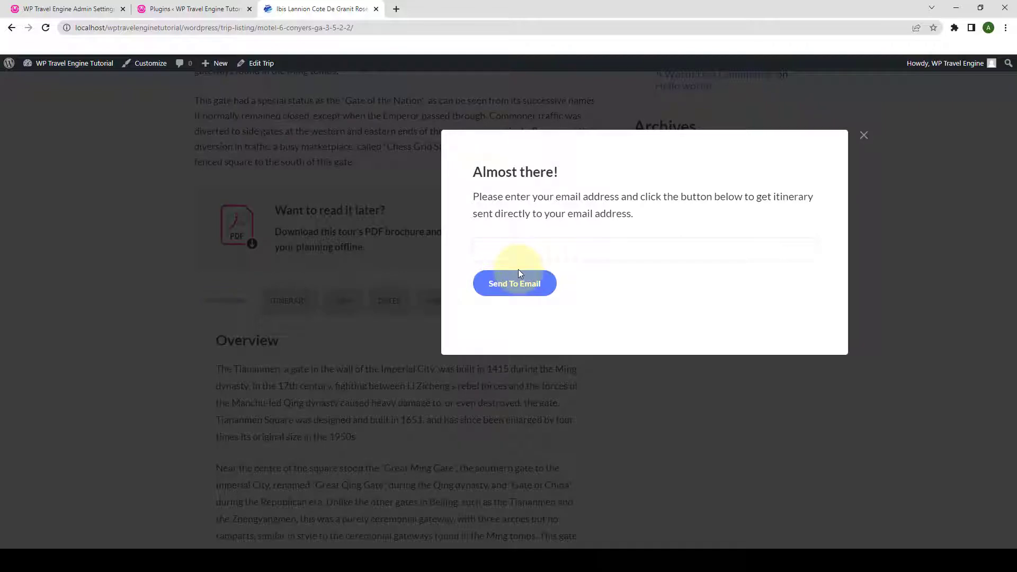
Re-enable the User Consent Checkbox in the Itinerary Downloader settings, and review the consent requirement and Email Settings
click(78, 12)
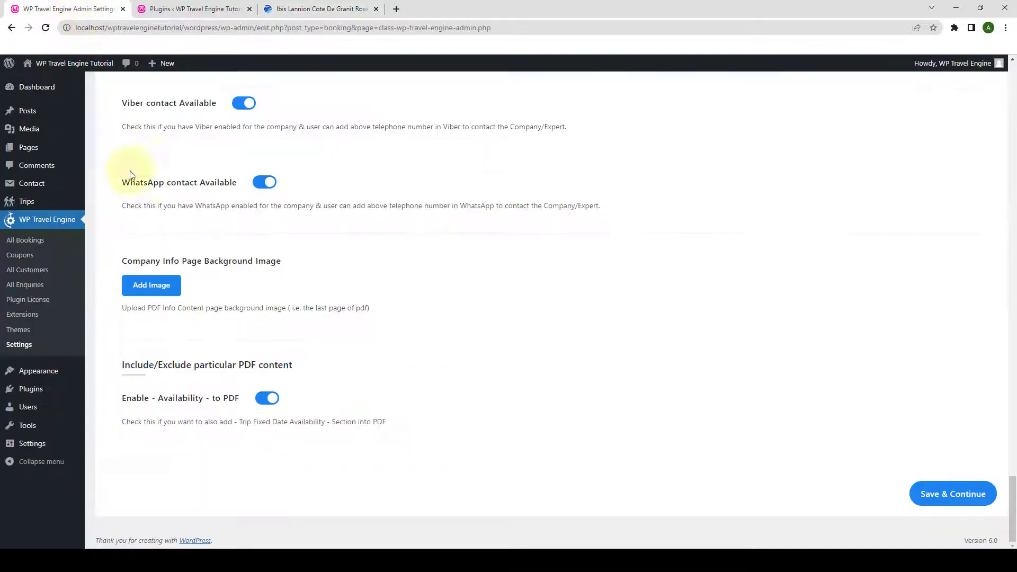
scroll(281, 249, up, 10)
scroll(282, 249, up, 15)
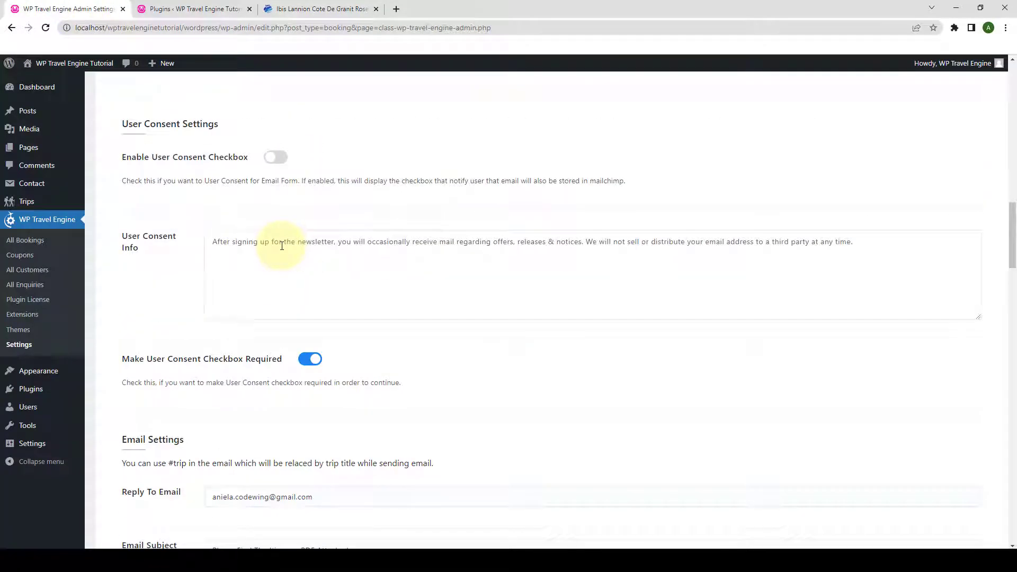
click(277, 157)
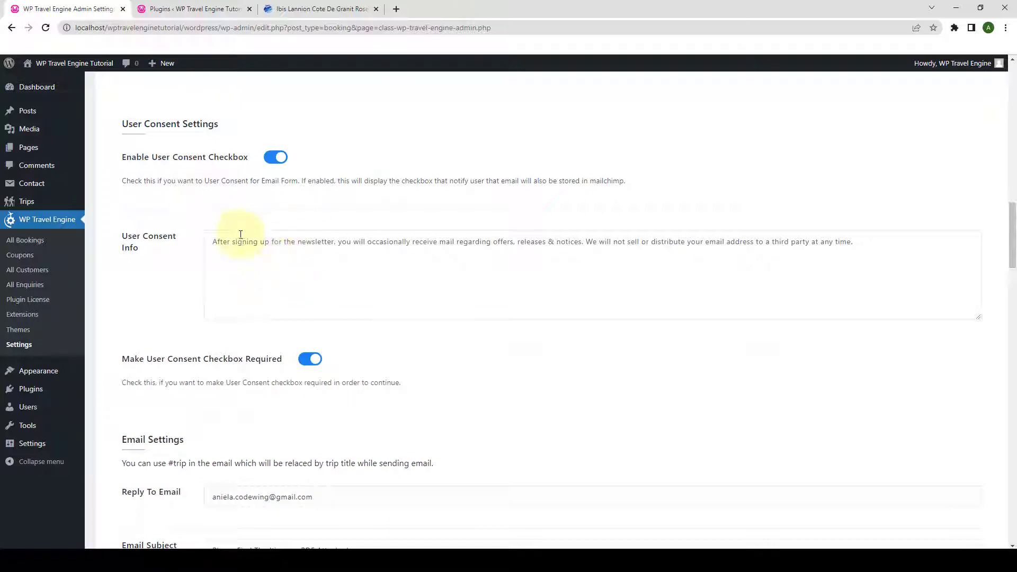
scroll(276, 251, down, 3)
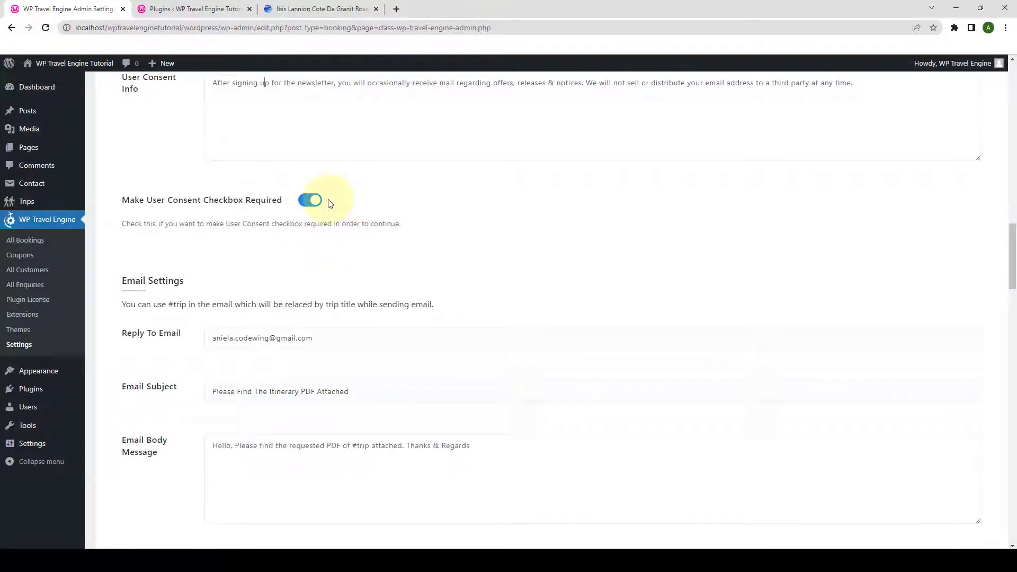
scroll(330, 203, down, 3)
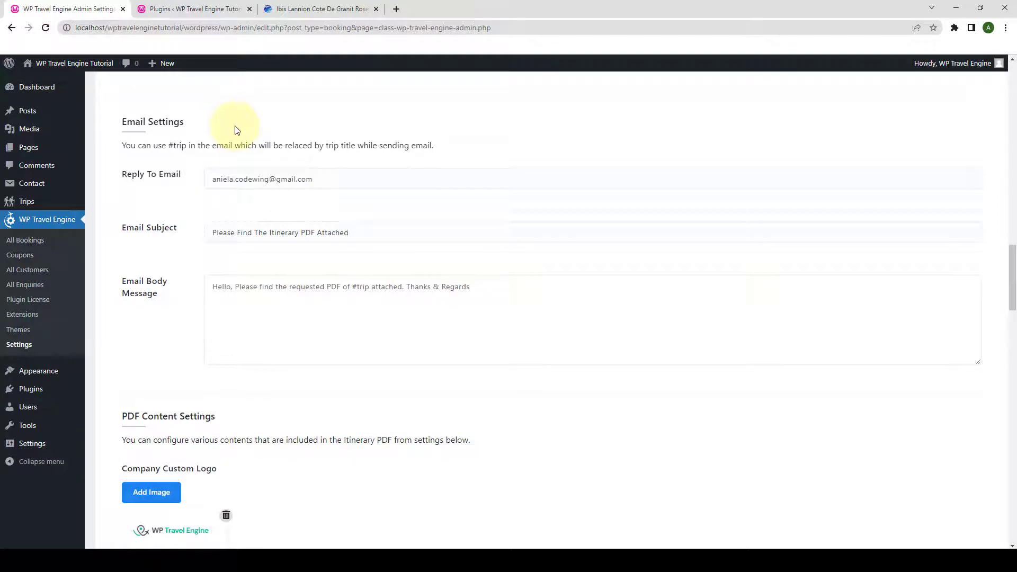
scroll(233, 131, up, 15)
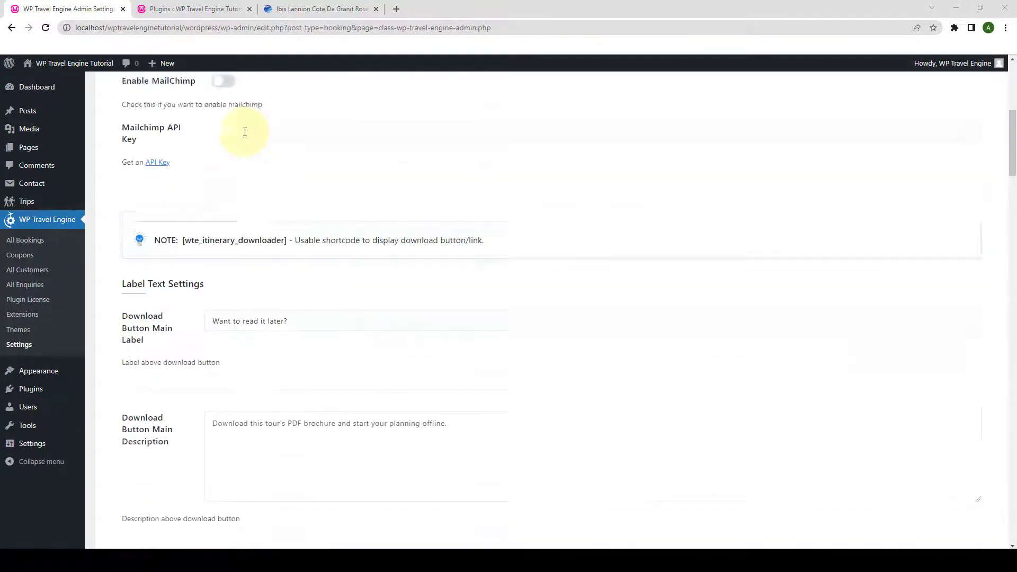
Compare the Enable Popup Email Form setting with the itinerary email form open on the trip page
scroll(244, 131, down, 4)
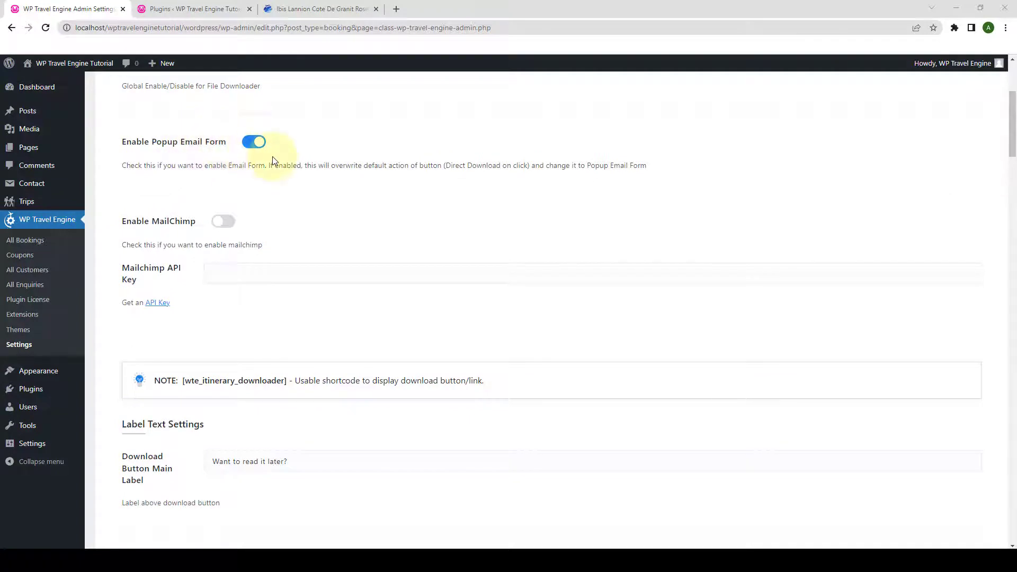
click(332, 13)
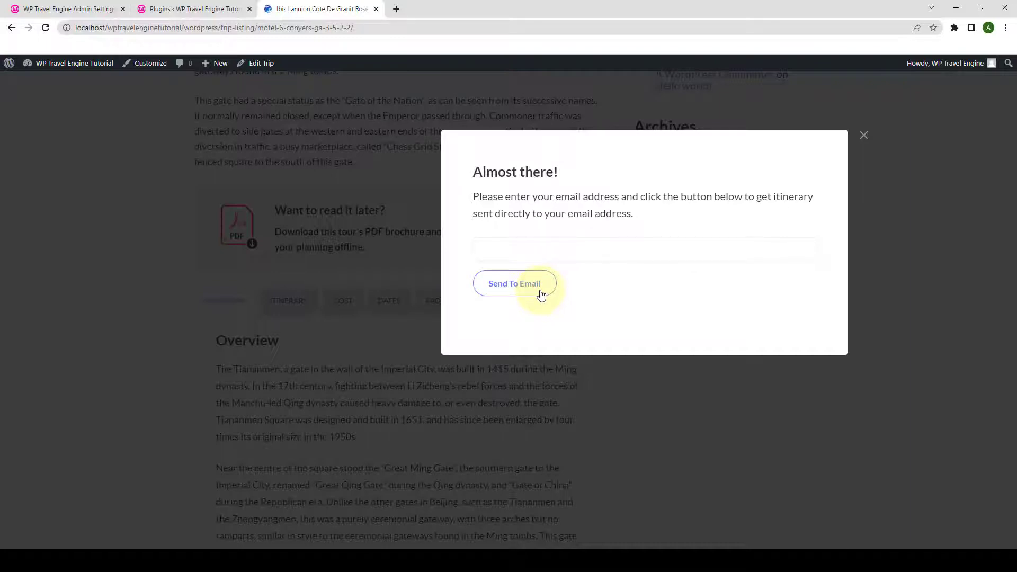
click(555, 244)
click(80, 9)
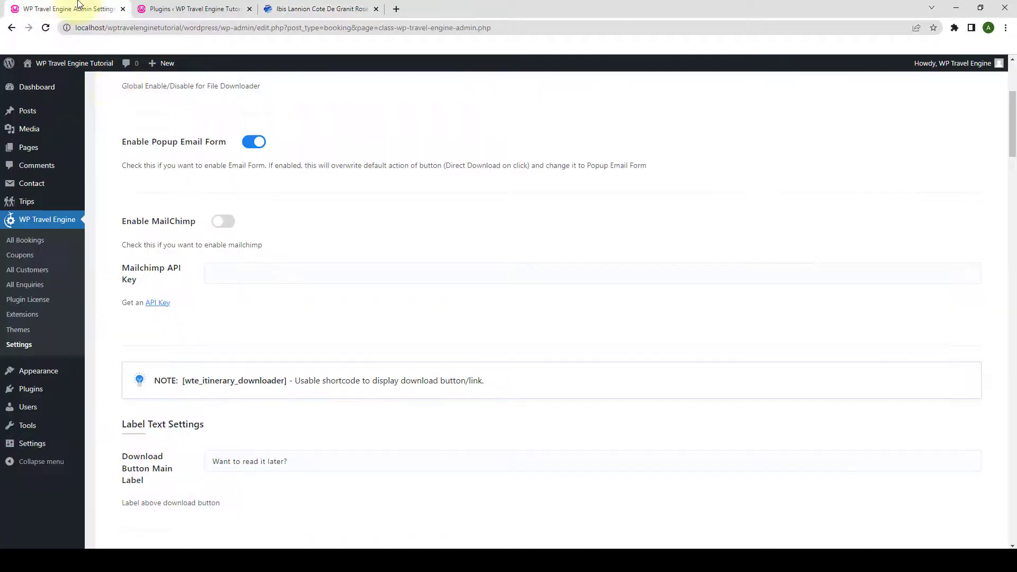
Review the reply-to email, subject and body message in Email Settings, and save the Itinerary Downloader settings
scroll(337, 270, down, 20)
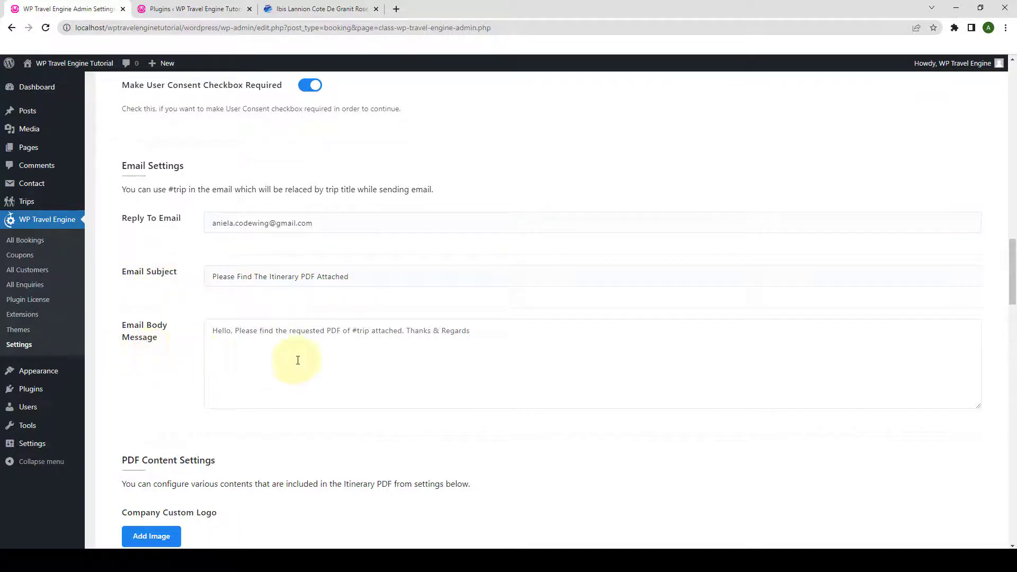
click(278, 332)
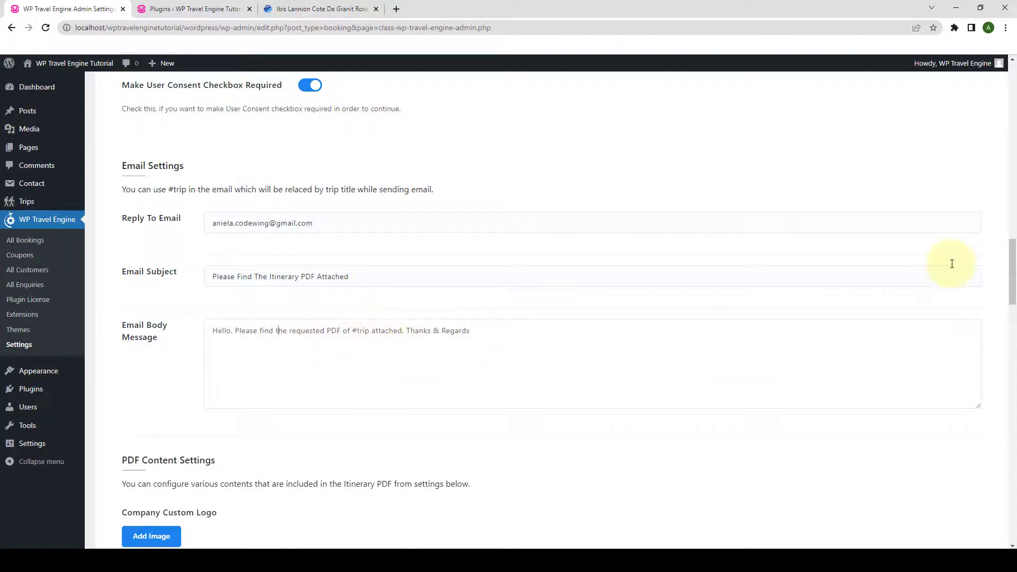
drag(1012, 261, 1014, 508)
scroll(980, 488, down, 2)
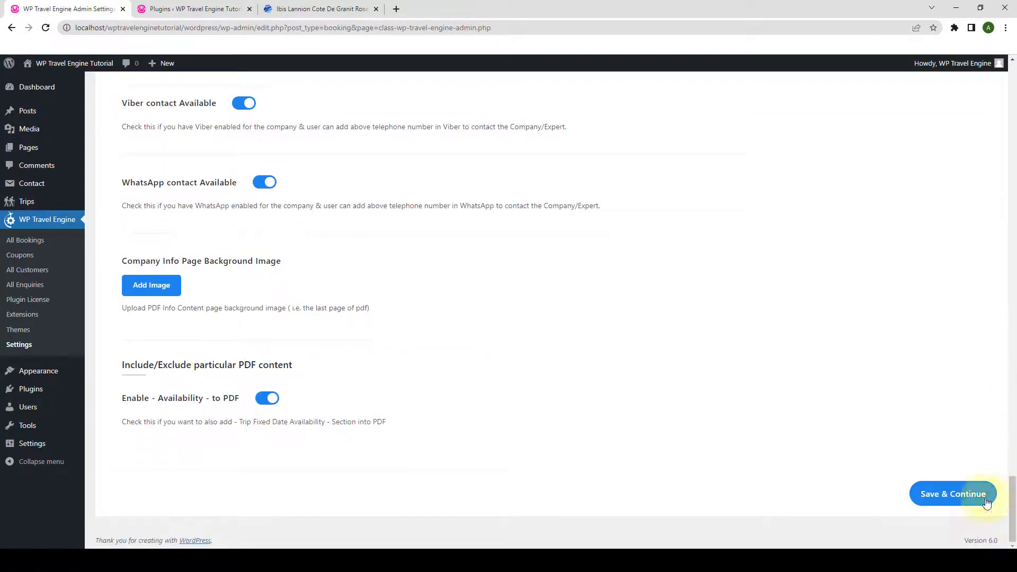
click(970, 488)
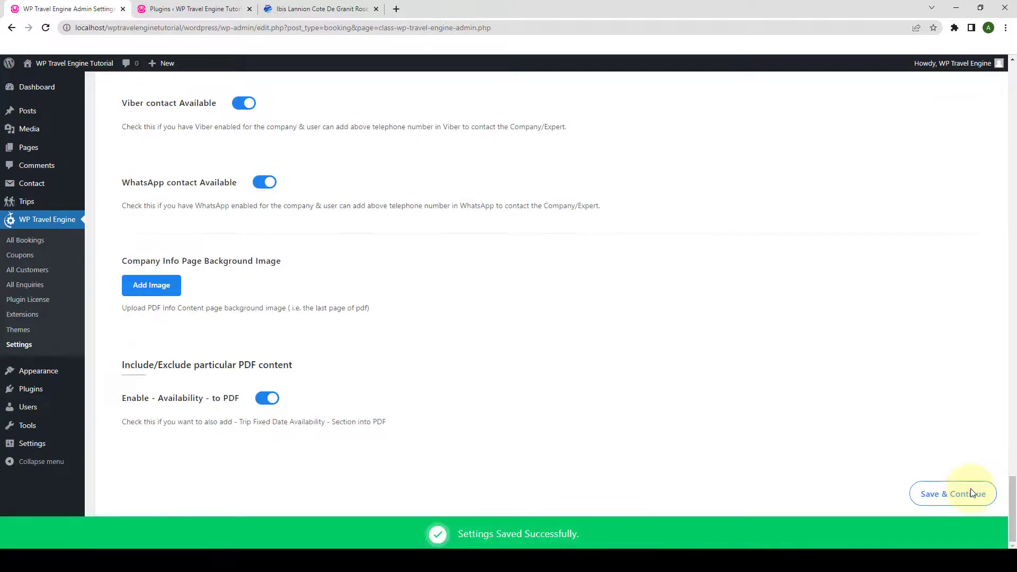
Reload the trip page and reopen the Download PDF email form to check the re-enabled user consent checkbox
click(339, 8)
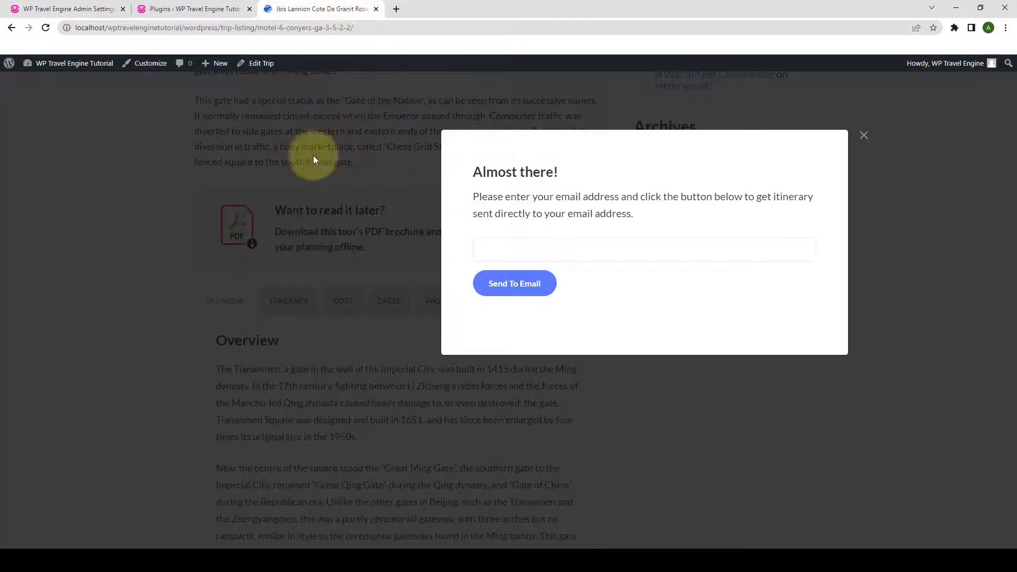
click(45, 27)
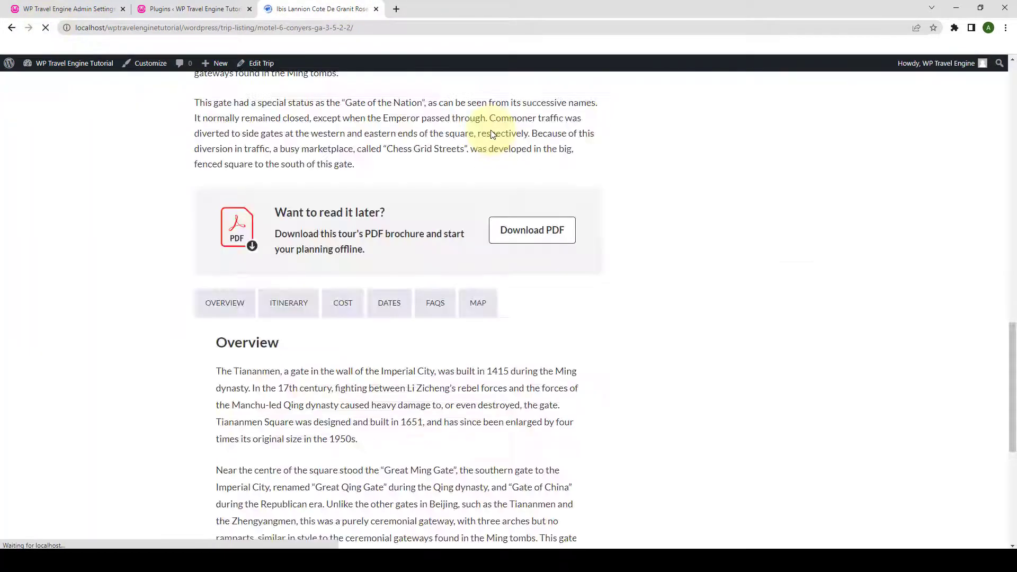
click(535, 233)
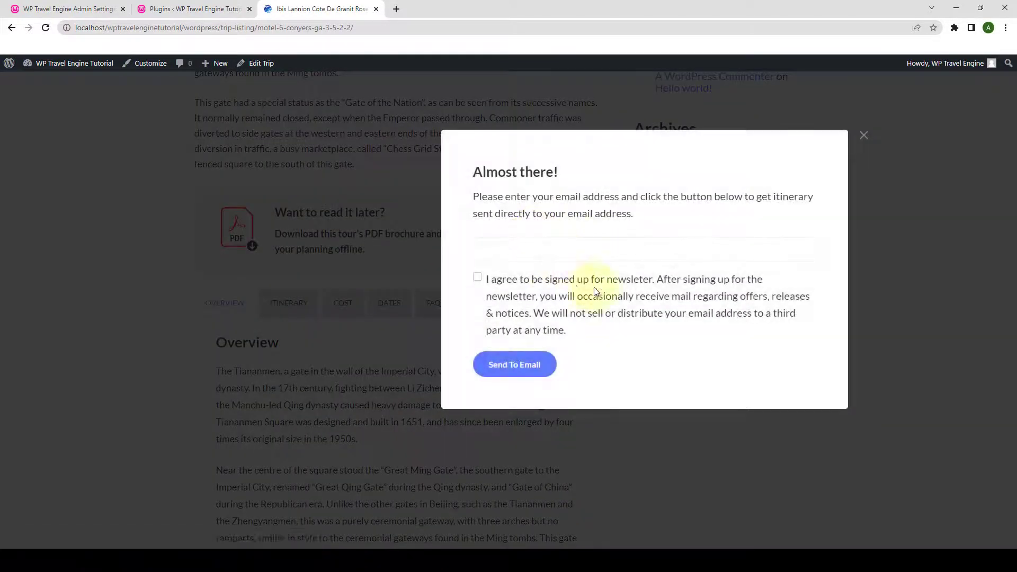